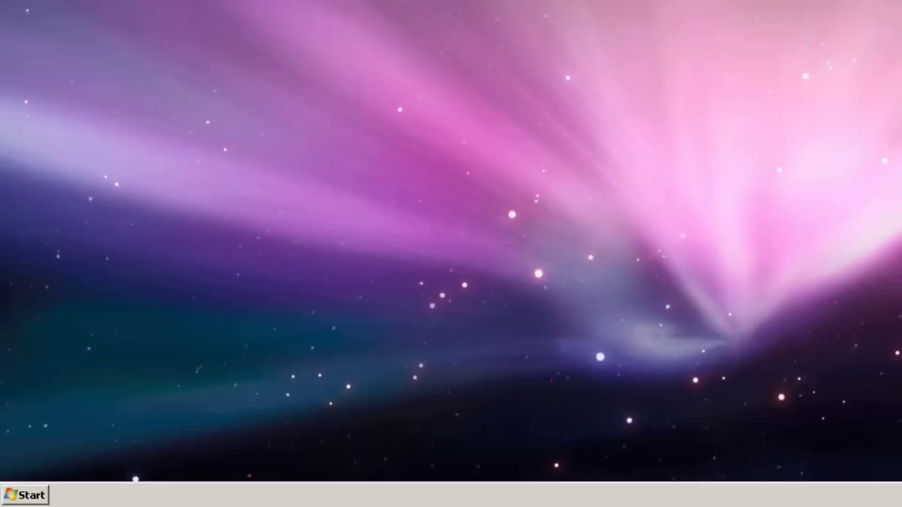
Step: Open the %appdata% location and go into its .minecraft folder
click(15, 499)
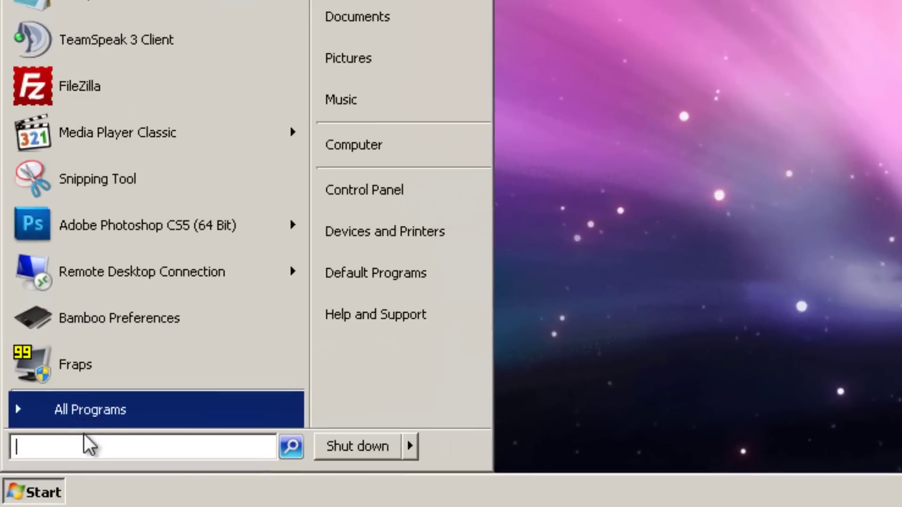
text(%appdata)
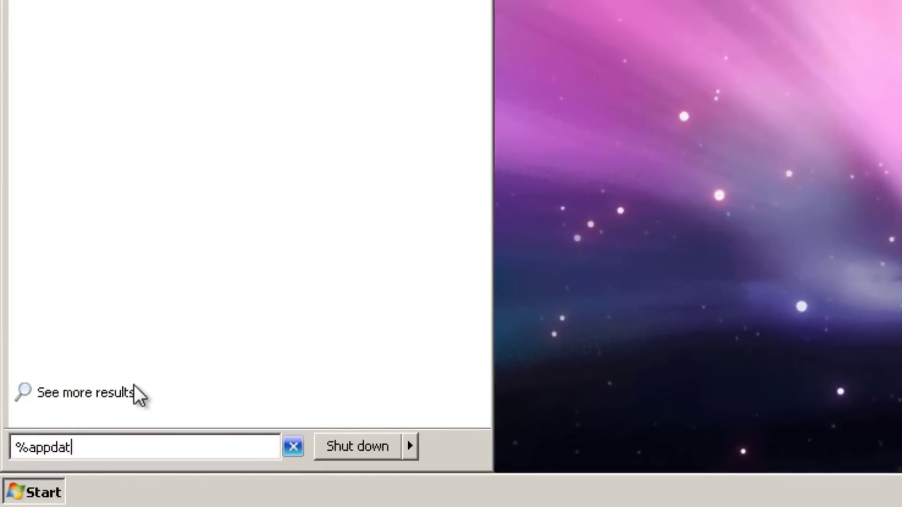
text(%)
key(Return)
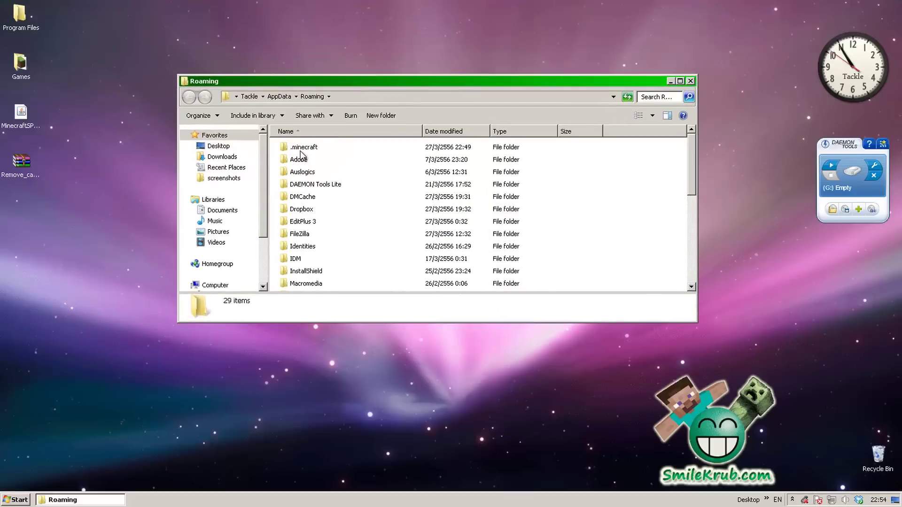
double_click(315, 147)
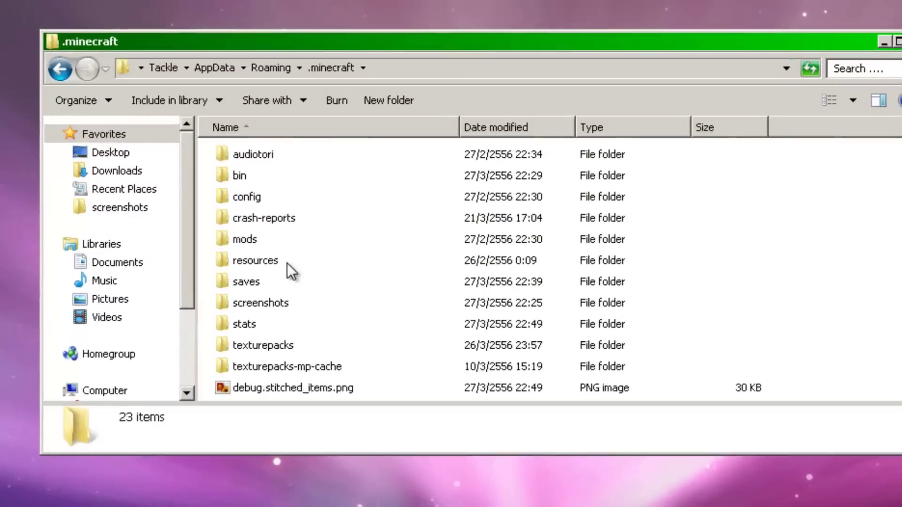
Step: Open the cave folder located under resources, sound3, ambient
click(326, 212)
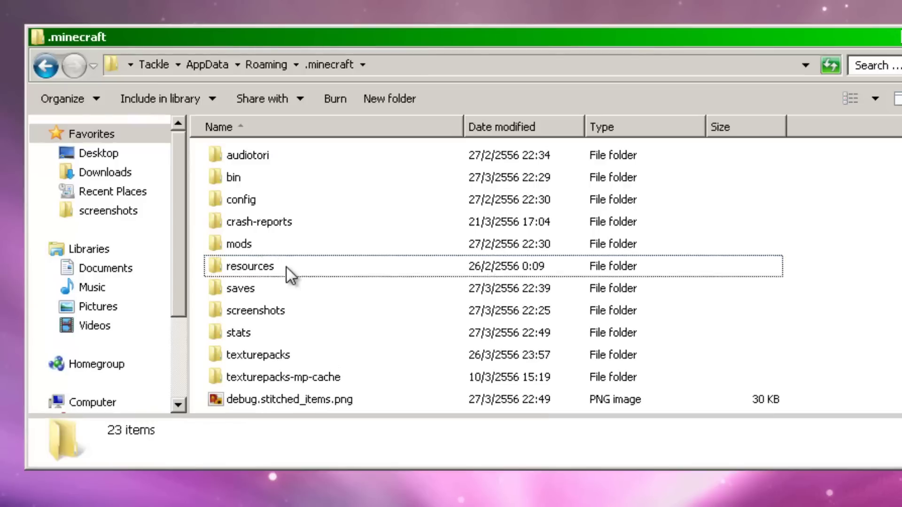
double_click(298, 274)
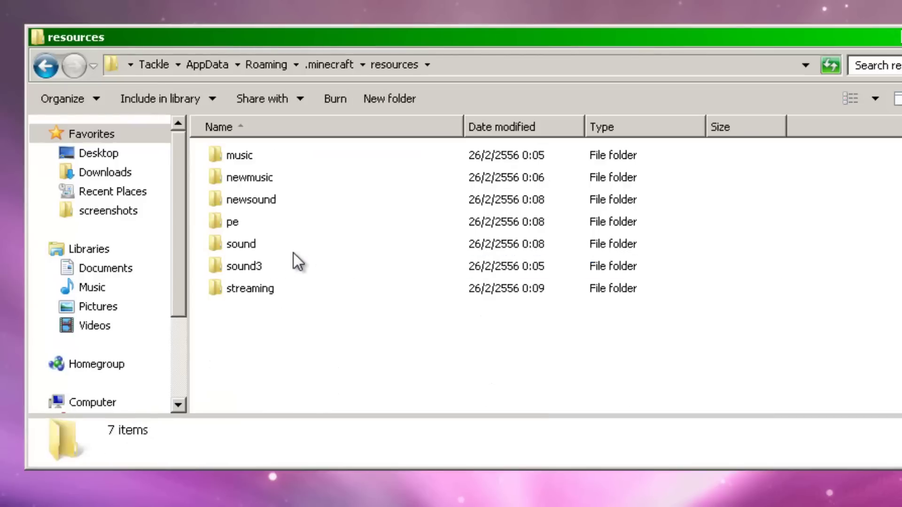
double_click(272, 268)
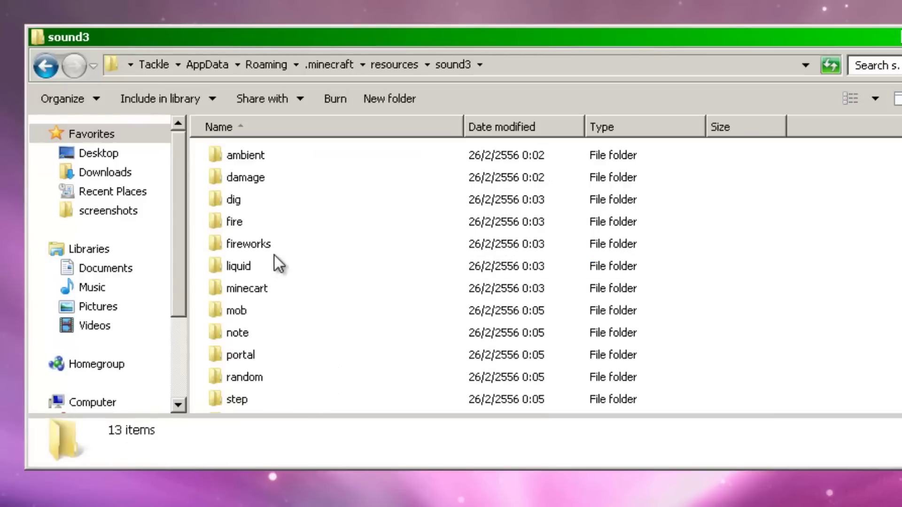
double_click(279, 158)
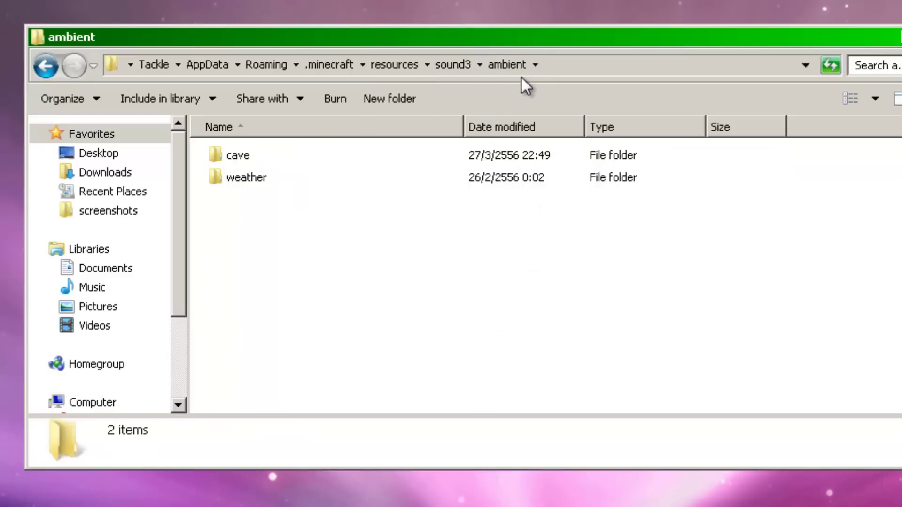
click(258, 155)
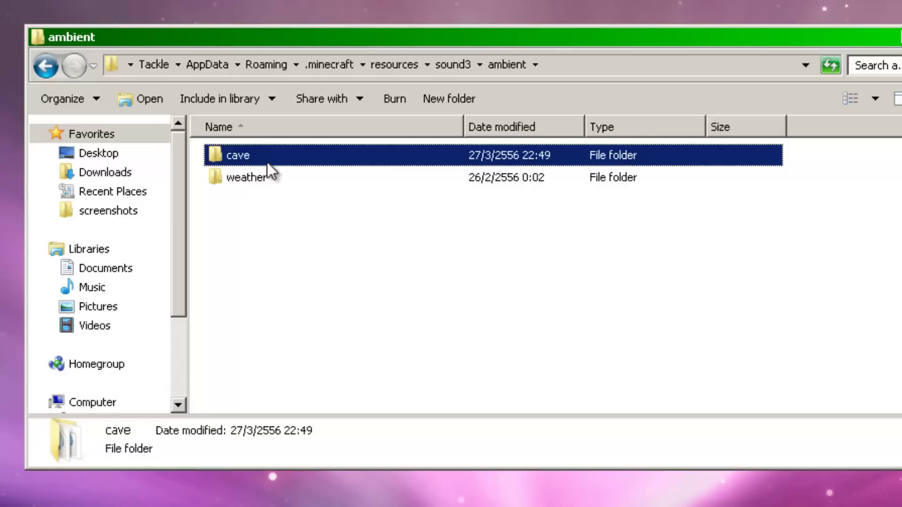
double_click(267, 162)
click(267, 179)
click(377, 183)
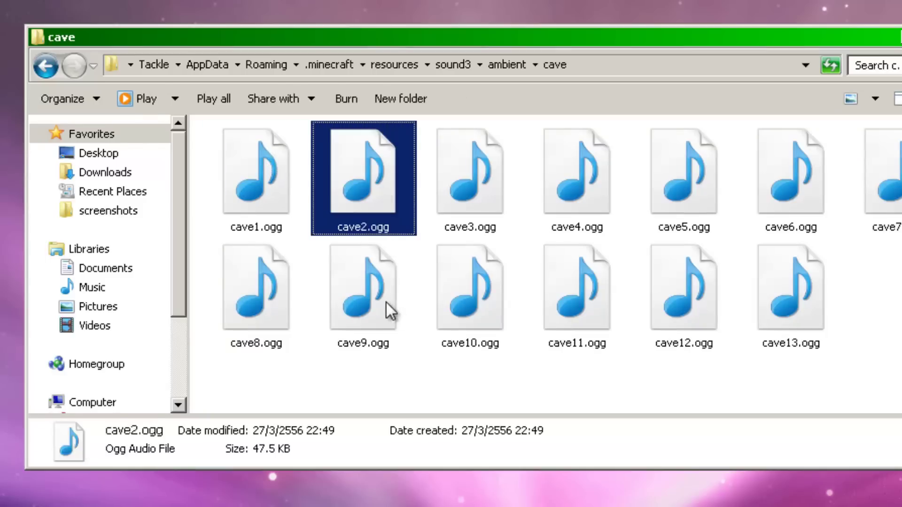
click(386, 302)
click(278, 207)
click(357, 193)
click(793, 311)
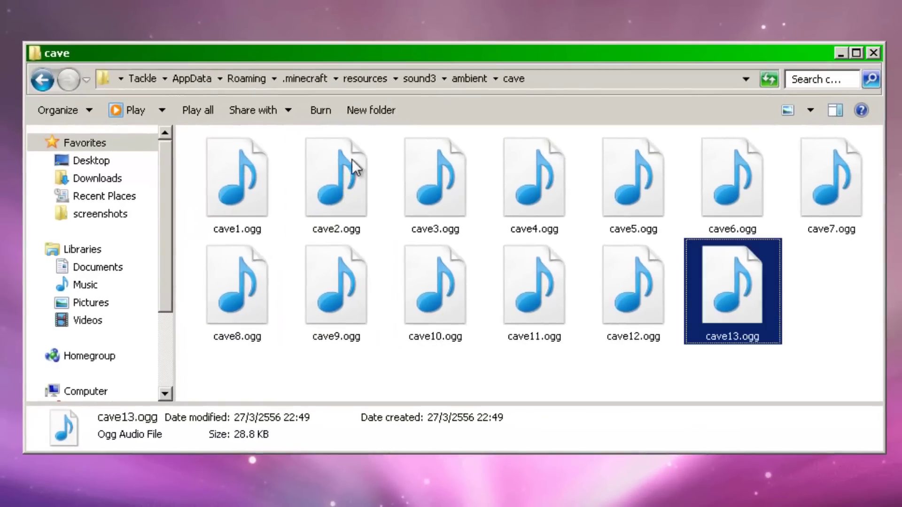
Step: Play cave1.ogg and cave2.ogg to hear the original cave sounds and close the media player
double_click(236, 173)
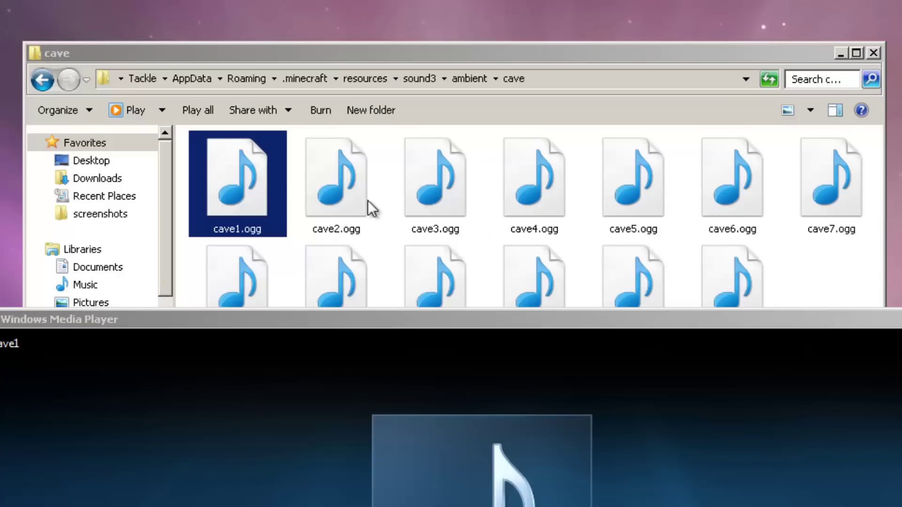
drag(339, 52, 399, 0)
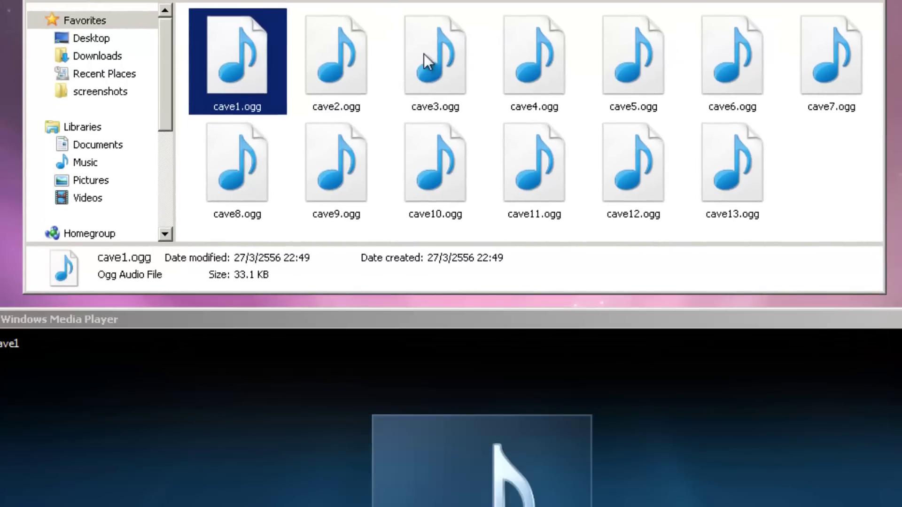
double_click(368, 57)
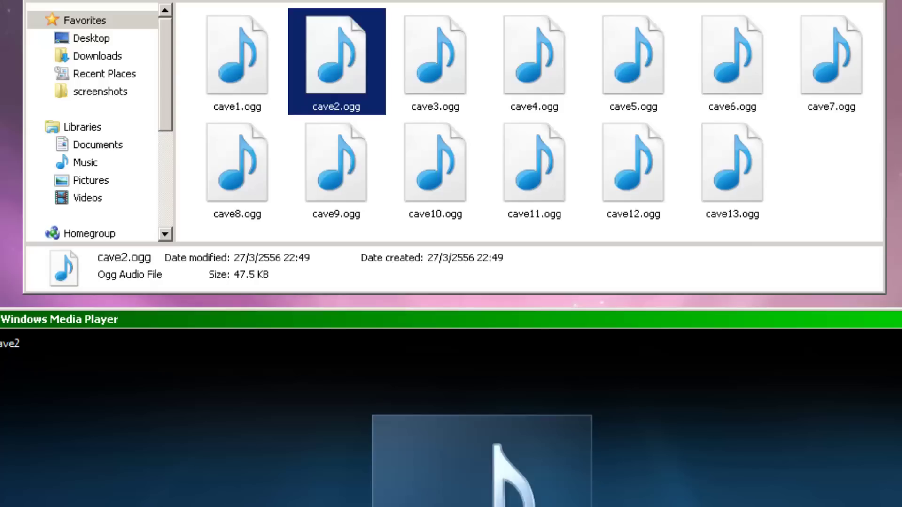
key(alt+F4)
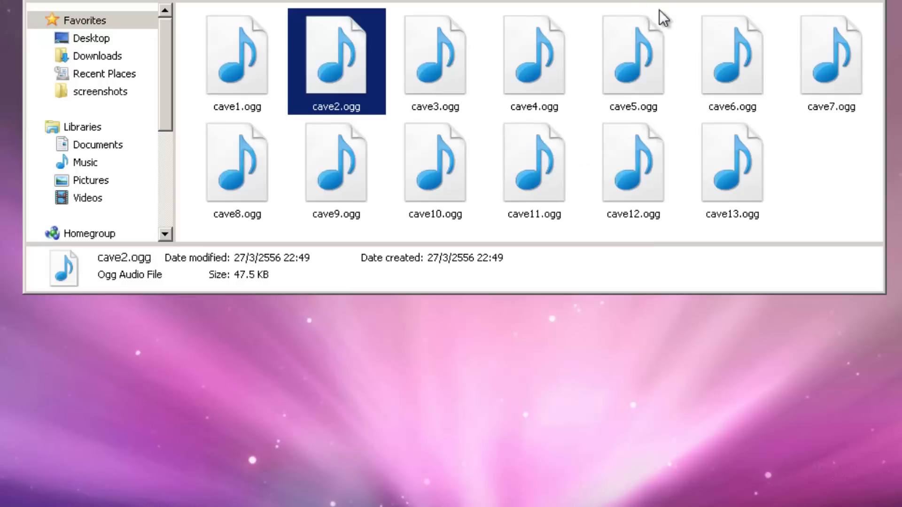
click(618, 177)
key(Right)
key(Left)
key(Left)
key(Left)
key(Left)
key(Left)
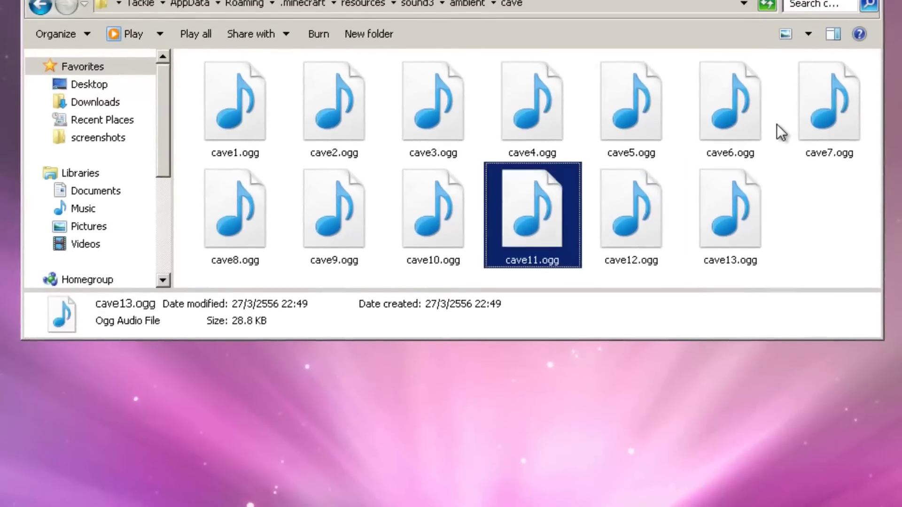
key(Up)
key(Right)
key(Right)
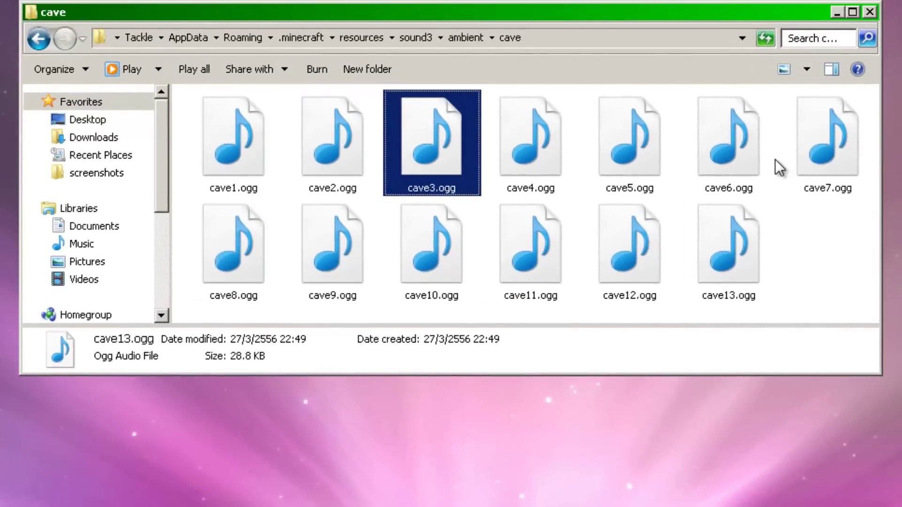
key(Right)
key(Right)
key(Right)
key(Right)
key(Down)
key(Left)
key(Left)
key(Left)
key(Left)
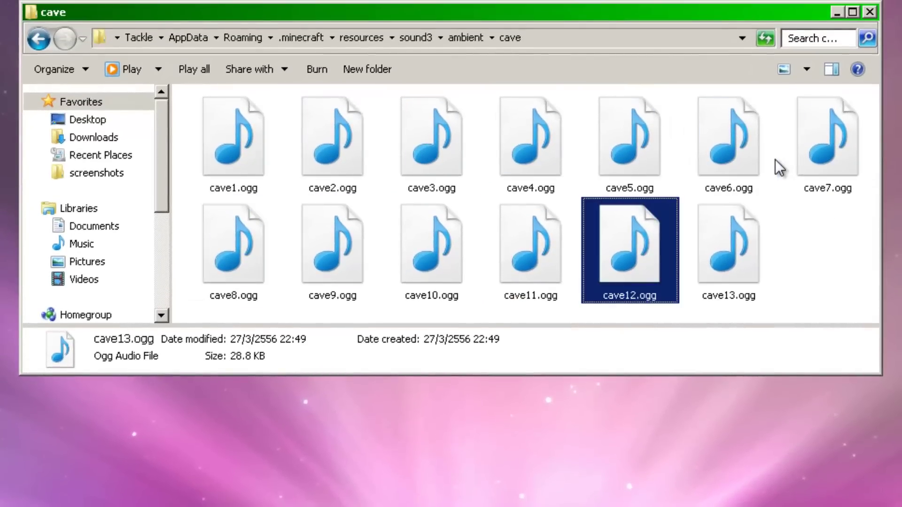
key(Up)
key(Right)
key(Right)
key(Right)
key(Right)
key(Left)
key(Left)
key(Left)
key(Left)
key(Left)
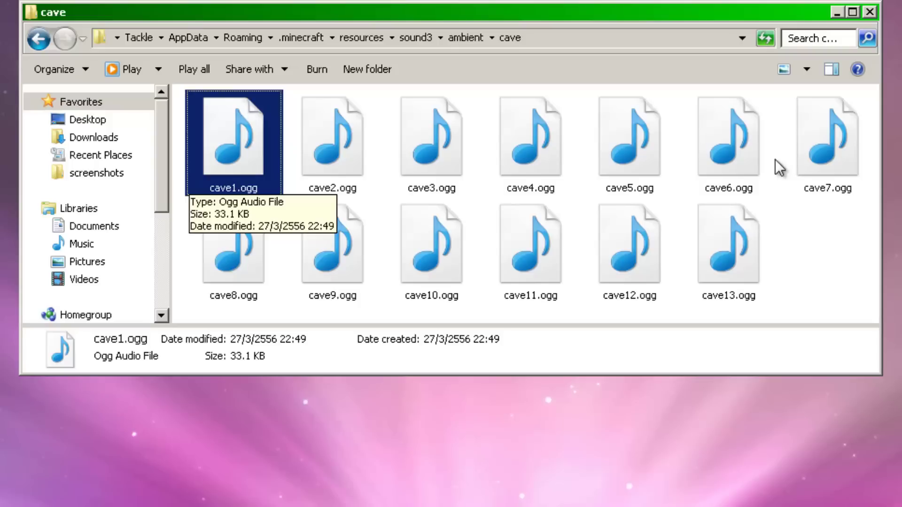
Step: Permanently delete all the original sound files, cave1.ogg to cave13.ogg, from the cave folder
click(816, 252)
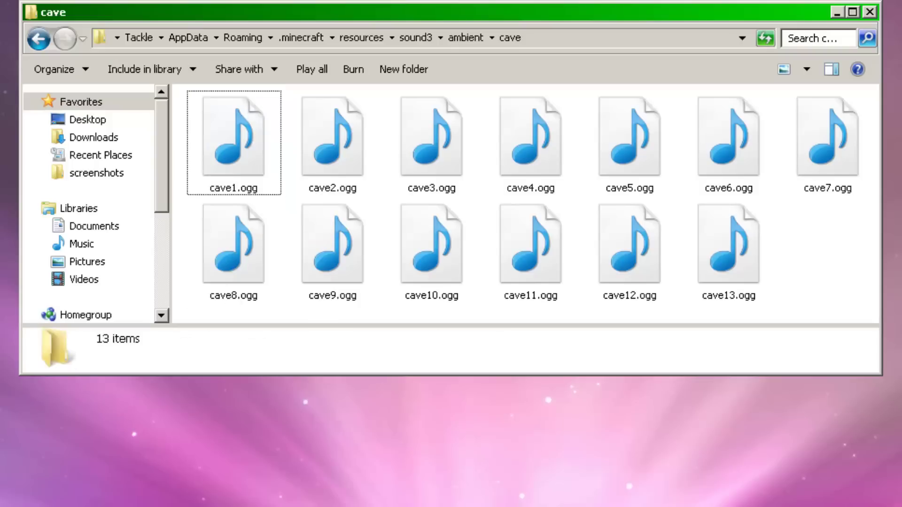
key(ctrl+a)
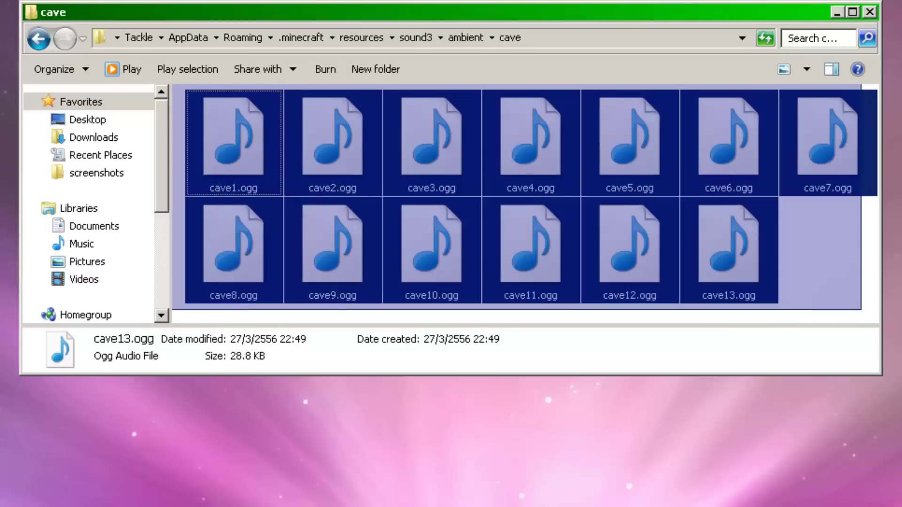
click(861, 287)
key(ctrl+a)
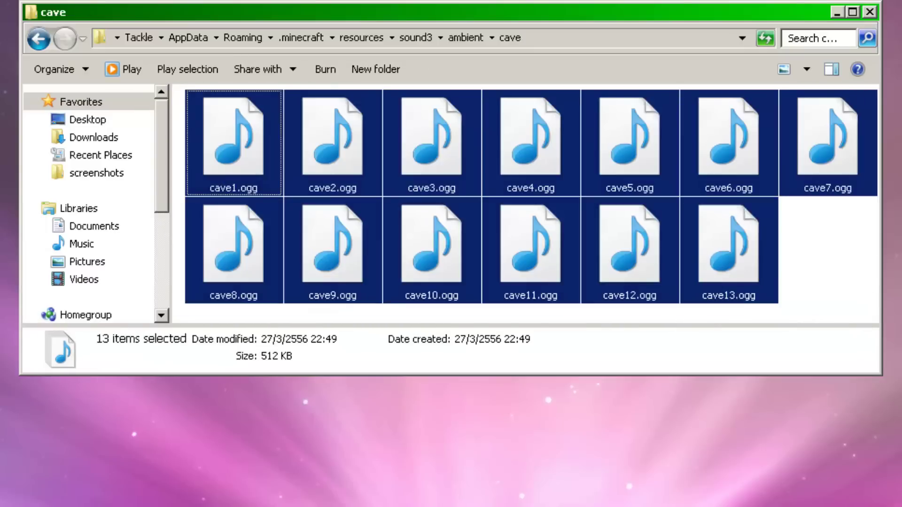
key(shift+Delete)
key(Return)
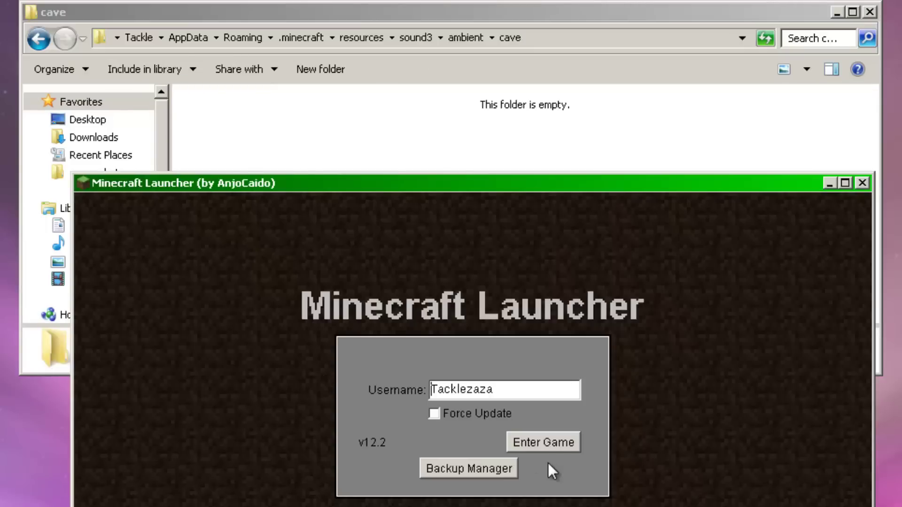
Step: Start the game from the Minecraft Launcher and check whether it downloads the cave sound files into the cave folder again
click(562, 438)
click(498, 153)
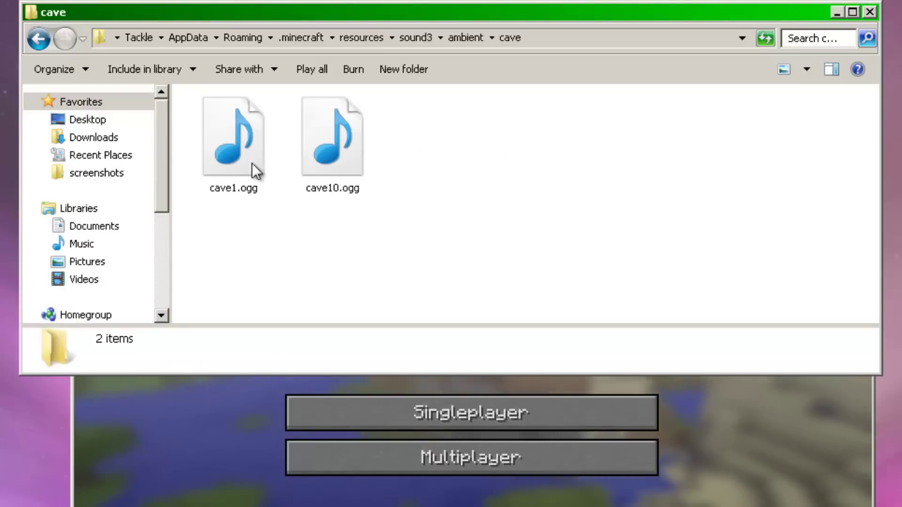
click(267, 134)
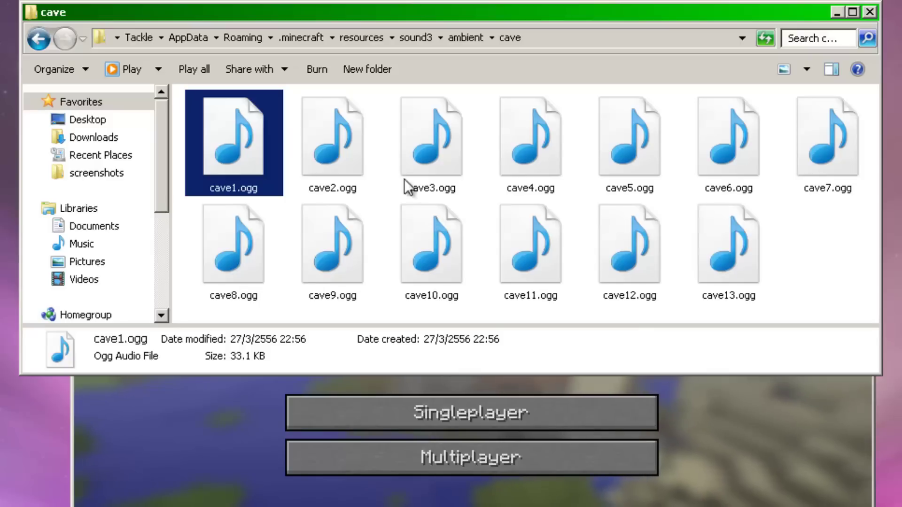
key(Right)
key(alt+Tab)
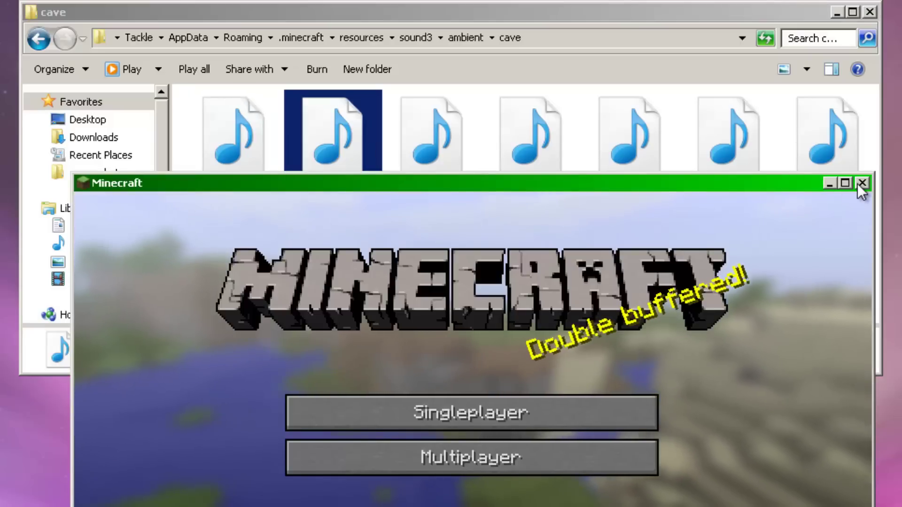
Step: Permanently delete the re-downloaded cave1.ogg to cave13.ogg files so the cave folder is empty
key(ctrl+a)
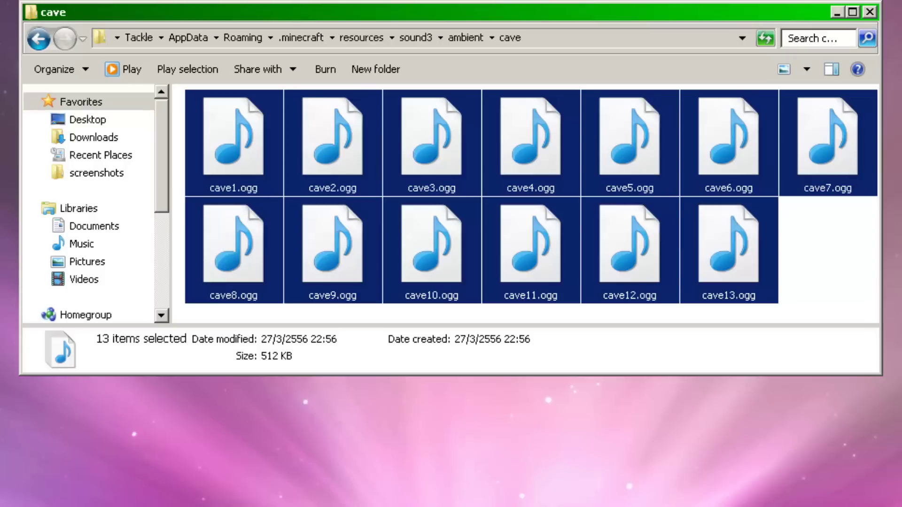
key(shift+Delete)
key(Return)
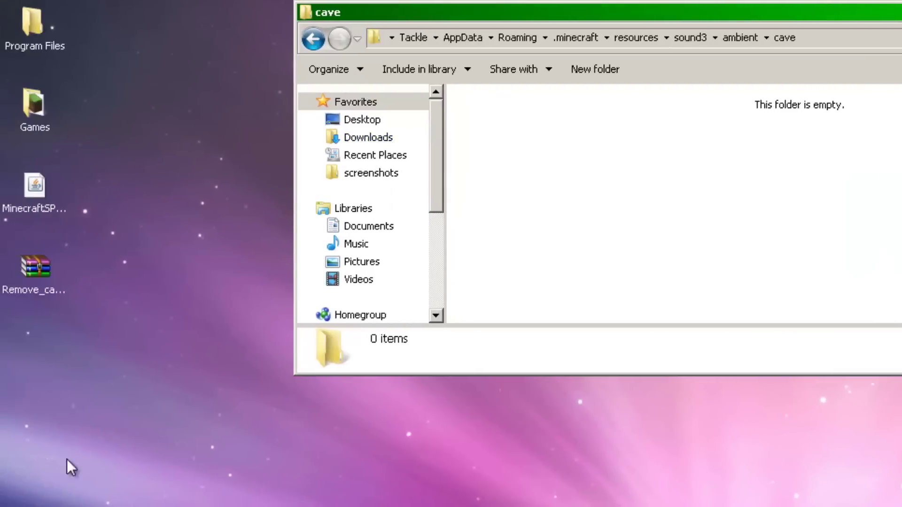
Step: Copy cave1.ogg to cave13.ogg from the desktop archive Remove_cave_sound_win_7_only.zip into the empty cave folder
click(36, 272)
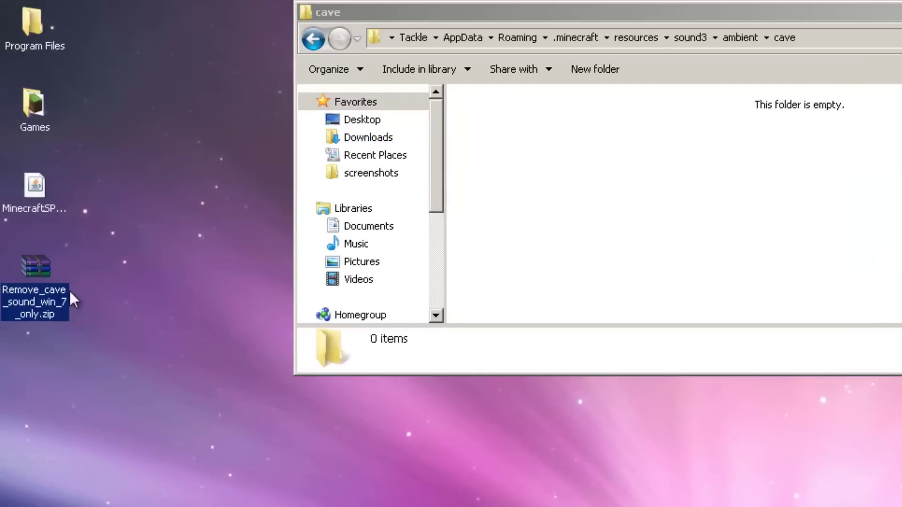
double_click(35, 263)
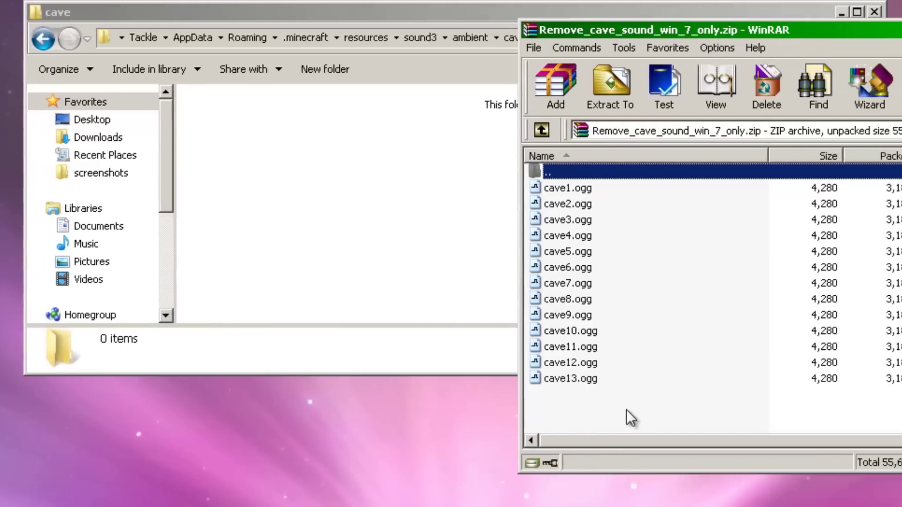
drag(895, 411, 842, 225)
drag(552, 230, 547, 192)
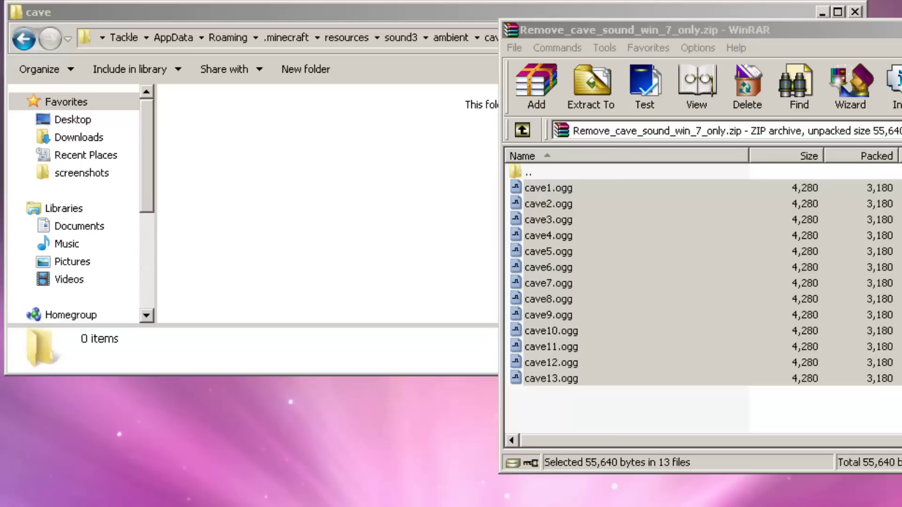
drag(564, 329, 277, 222)
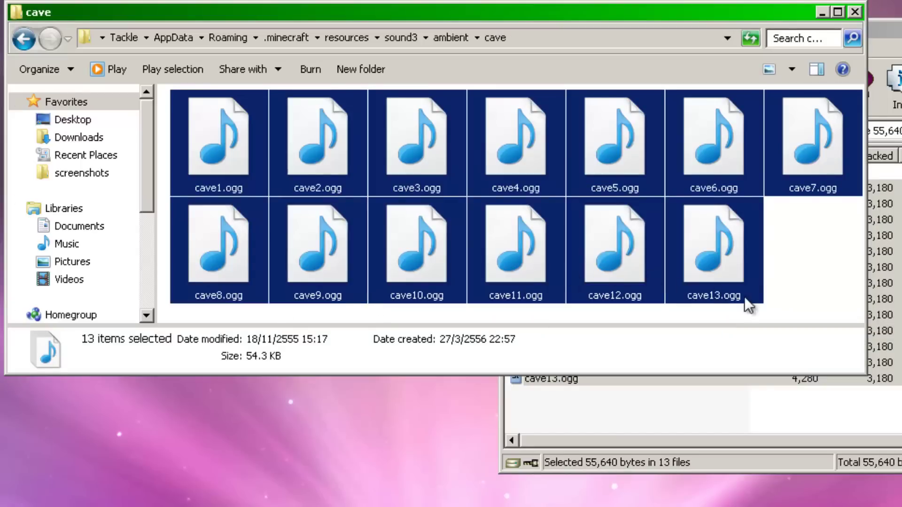
Step: Play the replacement cave1.ogg to check its sound and close the media player
click(806, 286)
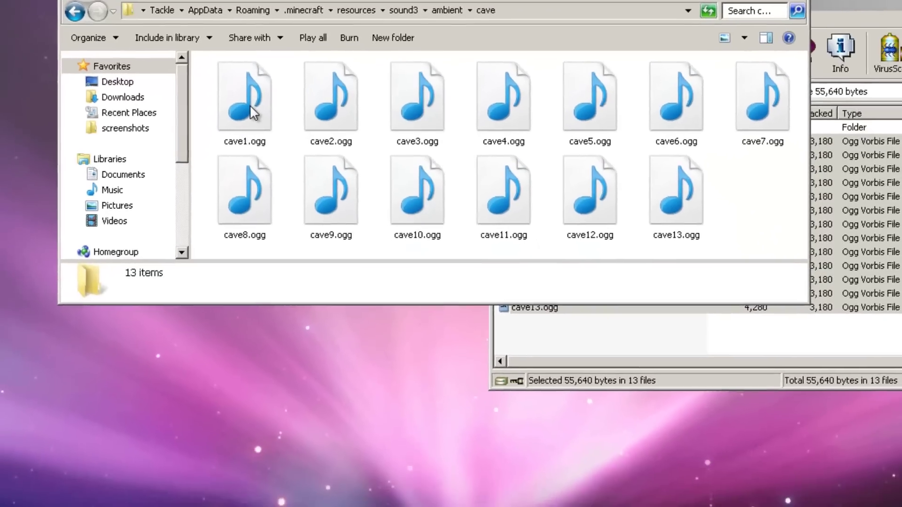
double_click(250, 105)
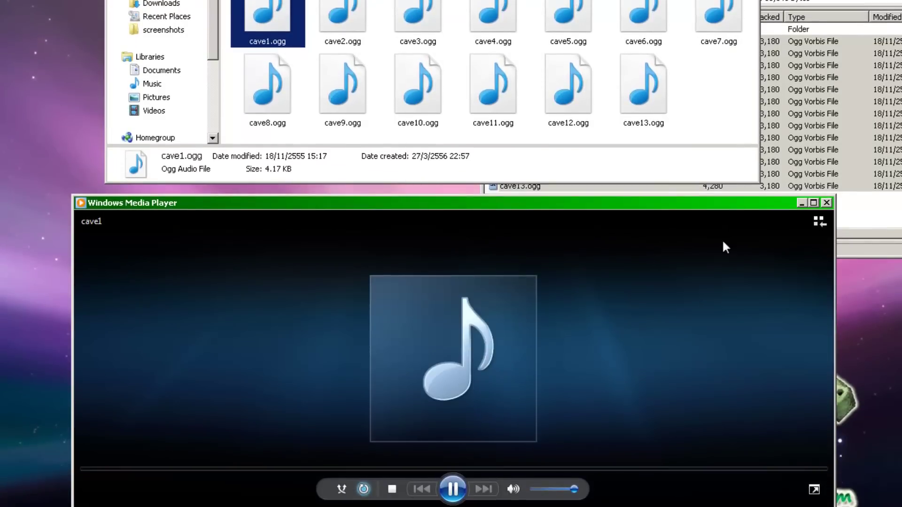
click(827, 203)
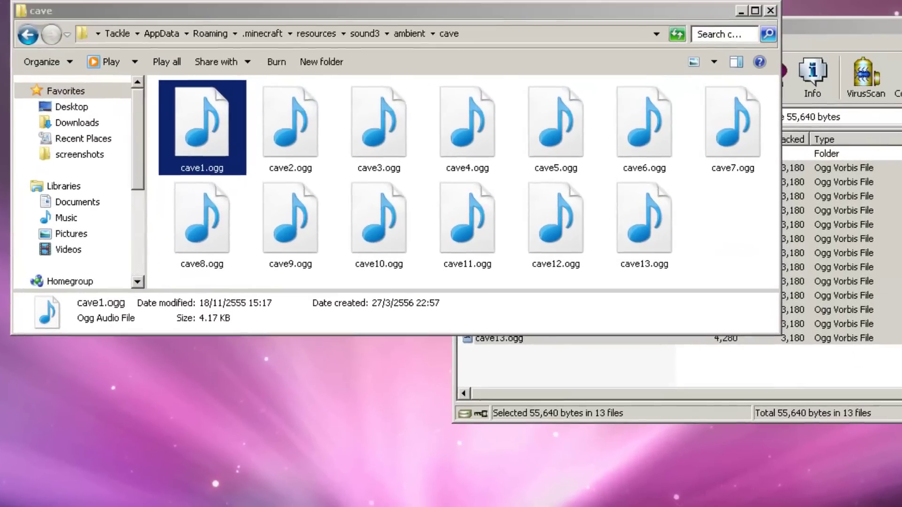
Step: Close the Remove_cave_sound_win_7_only.zip archive and look over the replacement files in the cave folder
click(858, 376)
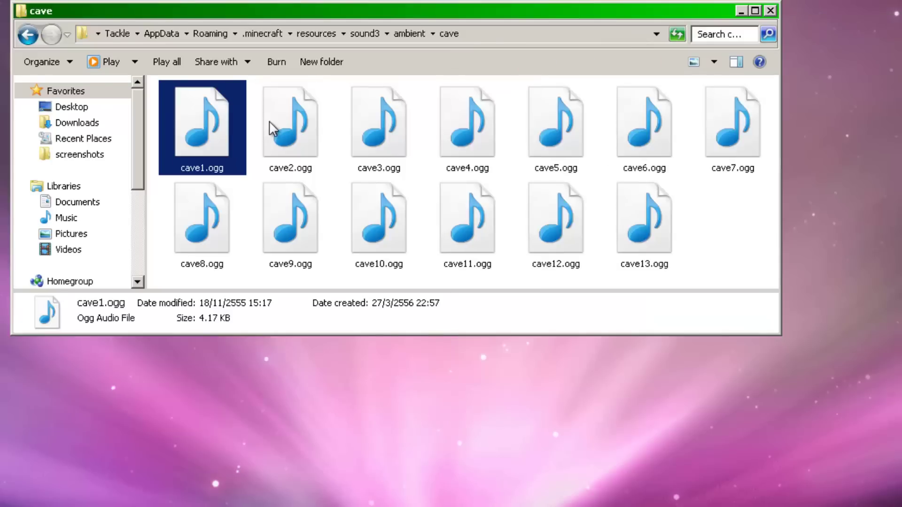
click(269, 120)
click(366, 121)
click(497, 122)
click(579, 123)
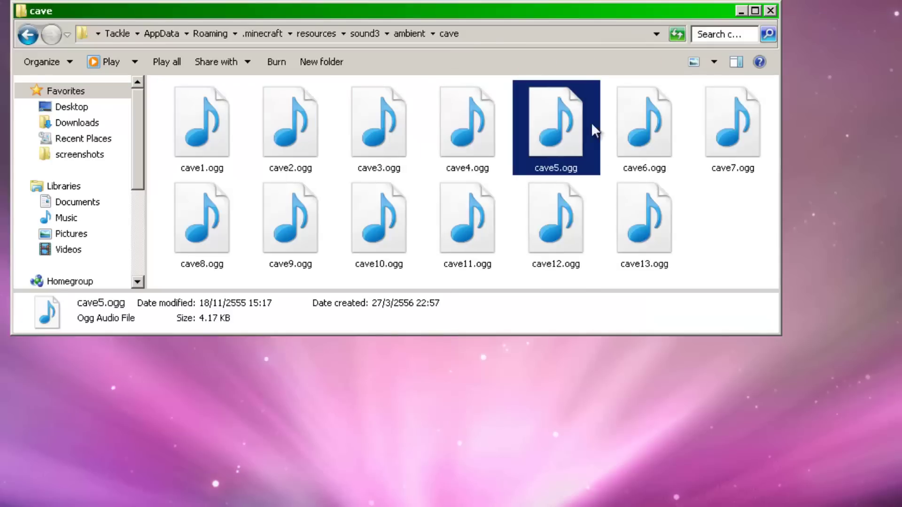
click(668, 123)
click(722, 121)
click(648, 223)
click(692, 230)
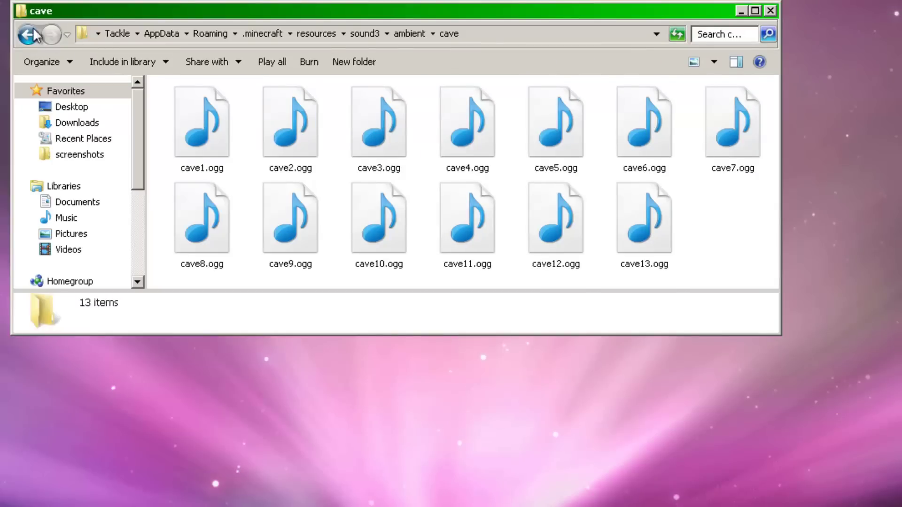
Step: Open the cave folder's security properties from the ambient folder and show the permissions of the signed-in user's account
click(412, 33)
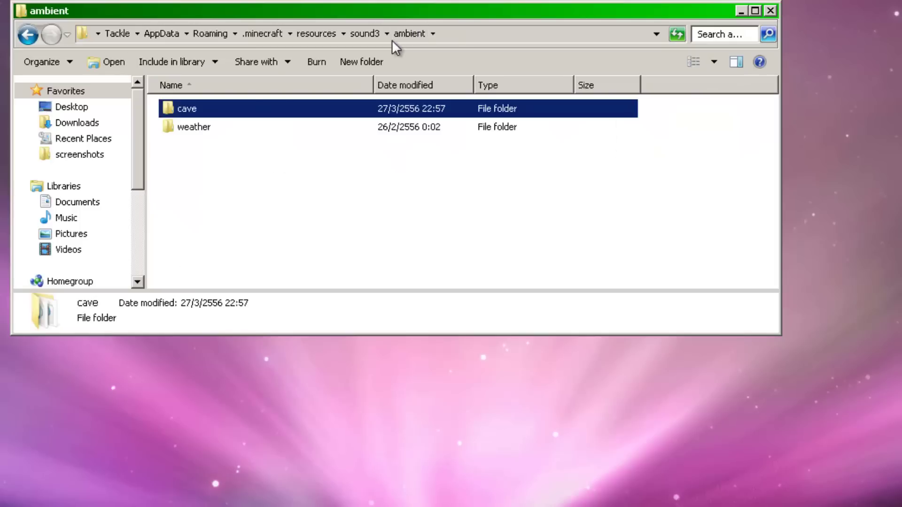
right_click(182, 108)
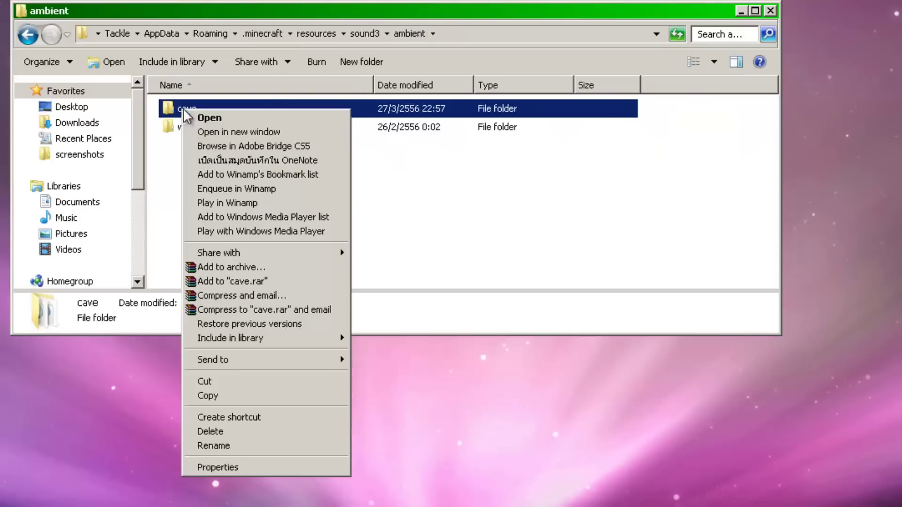
click(312, 468)
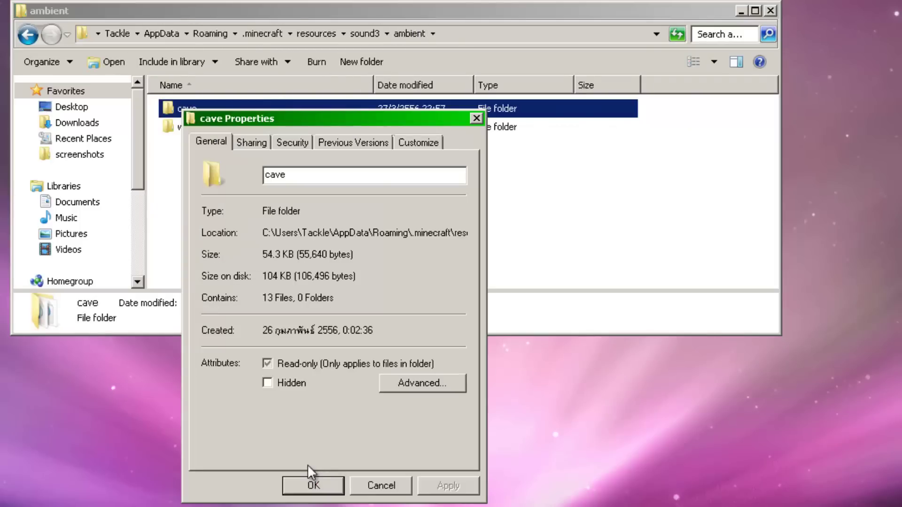
click(304, 142)
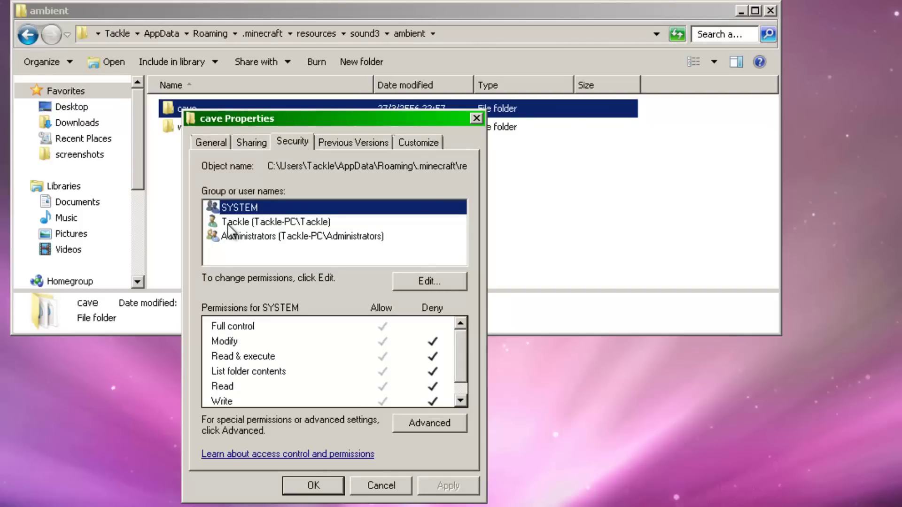
click(266, 222)
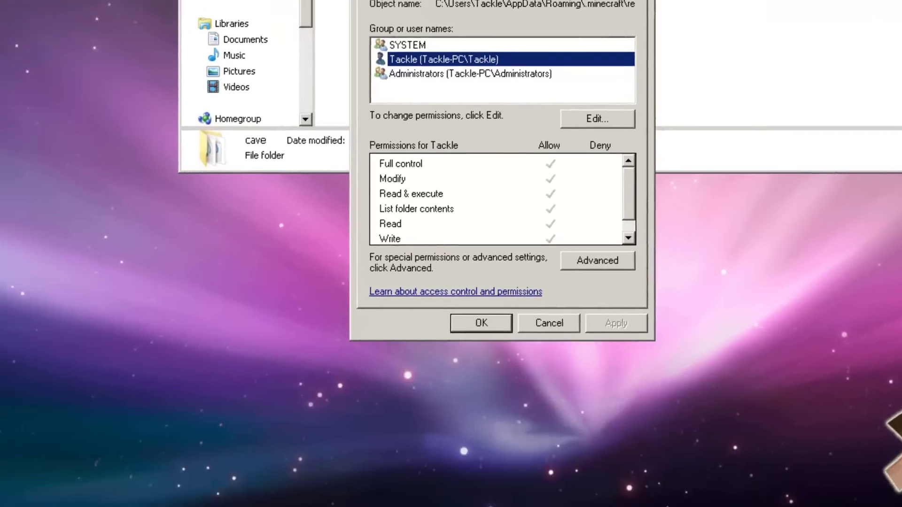
Step: Look up the Windows account name in the Control Panel under User Accounts and Family Safety, User Accounts
click(23, 496)
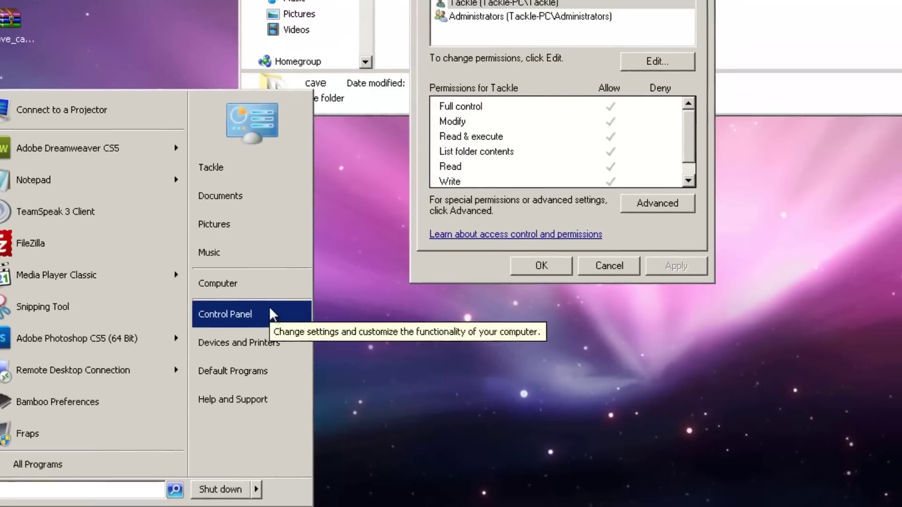
click(282, 290)
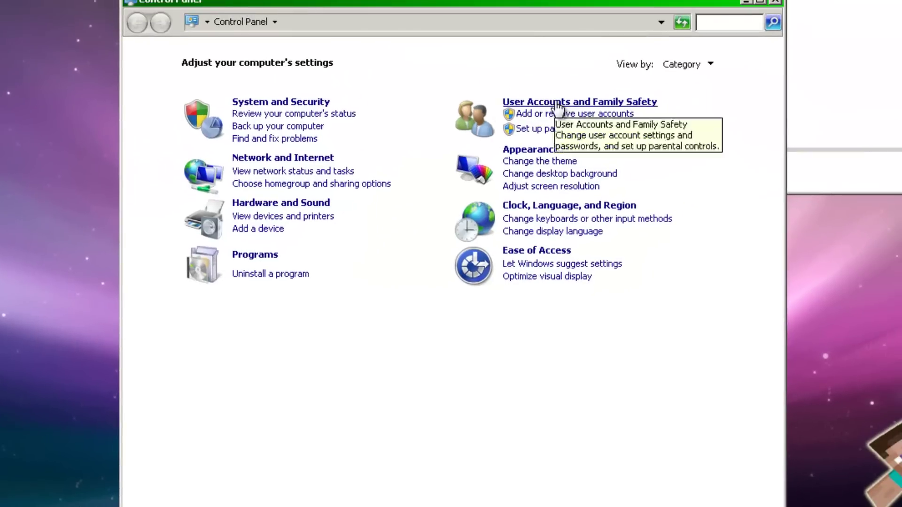
click(519, 102)
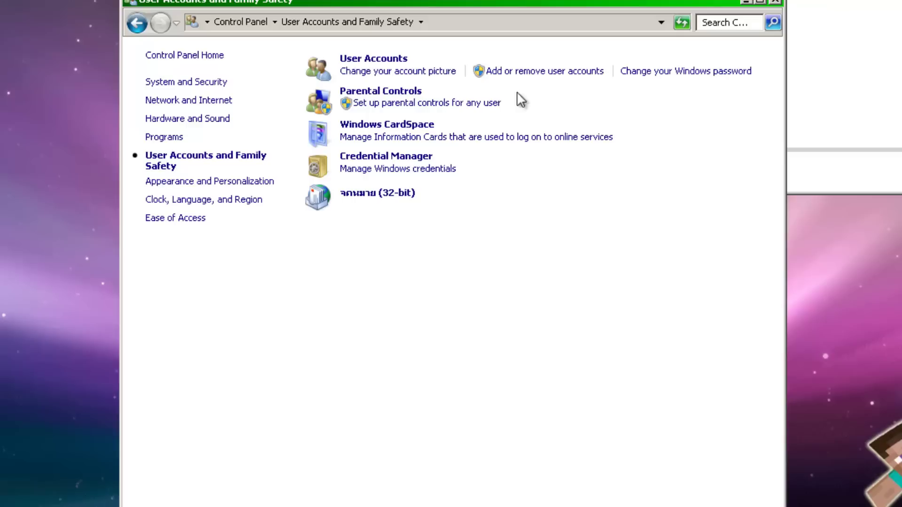
click(378, 64)
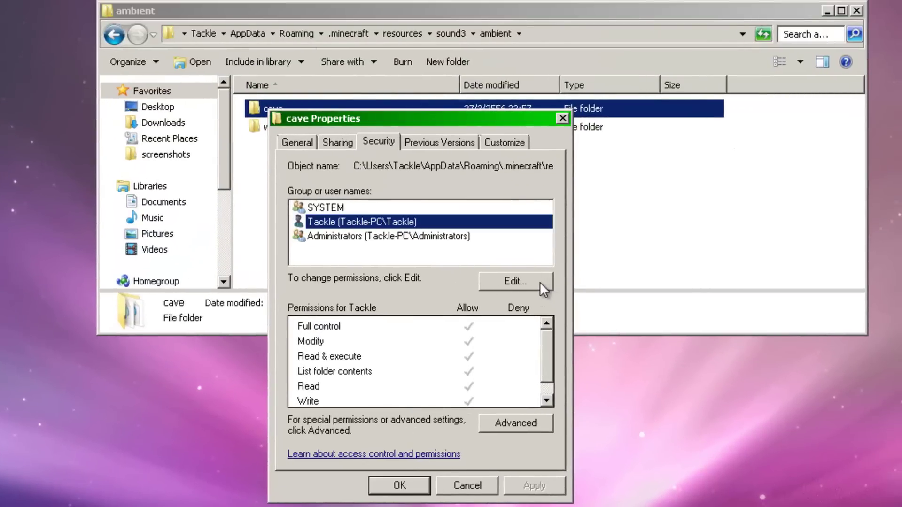
Step: Edit the cave folder's permissions and clear SYSTEM's Deny entries for Modify, Read & execute, List folder contents, Read and Write
click(527, 281)
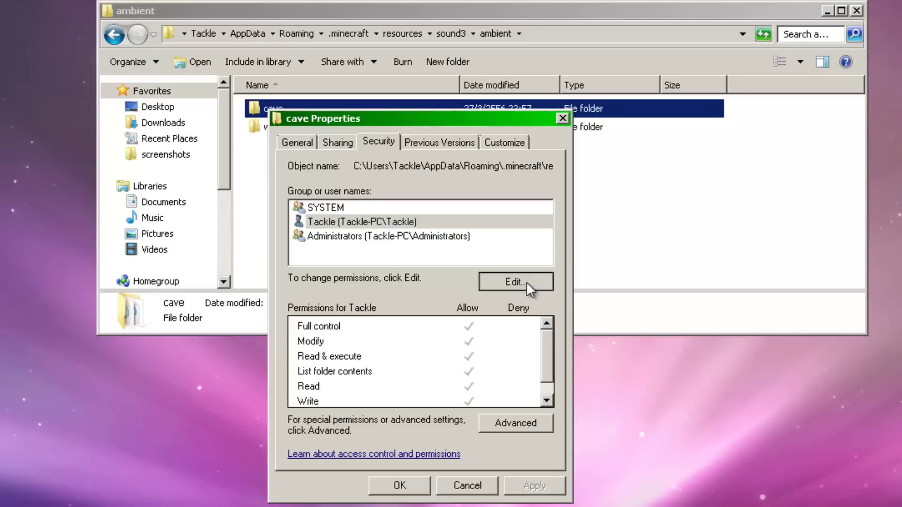
scroll(574, 446, down, 2)
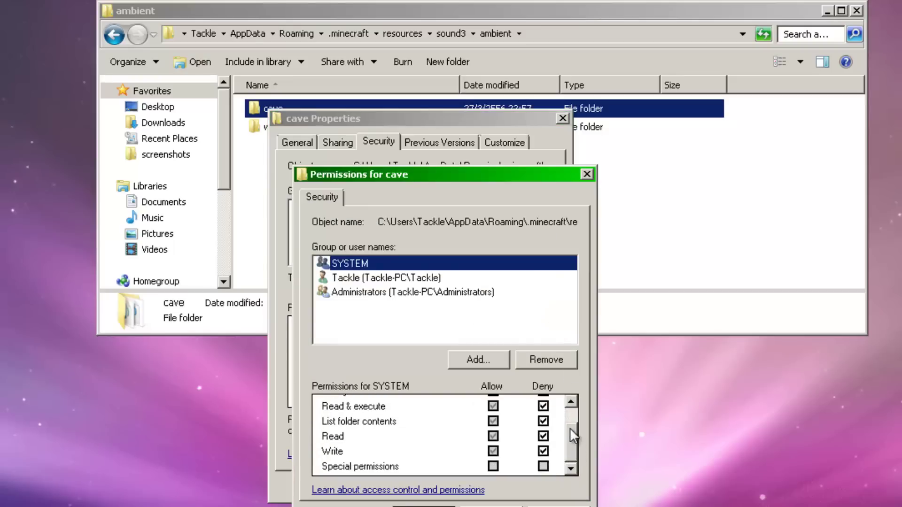
scroll(570, 428, up, 2)
click(544, 420)
click(543, 434)
click(543, 449)
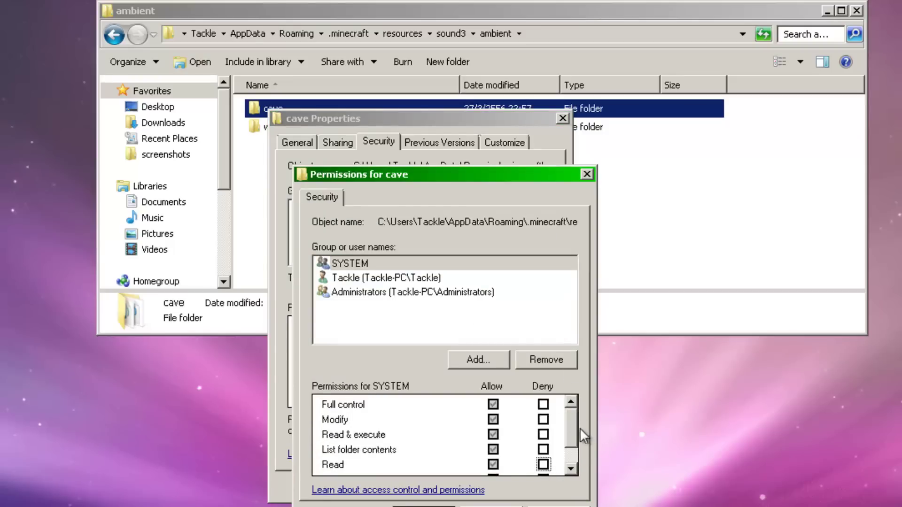
click(571, 468)
click(571, 468)
click(551, 454)
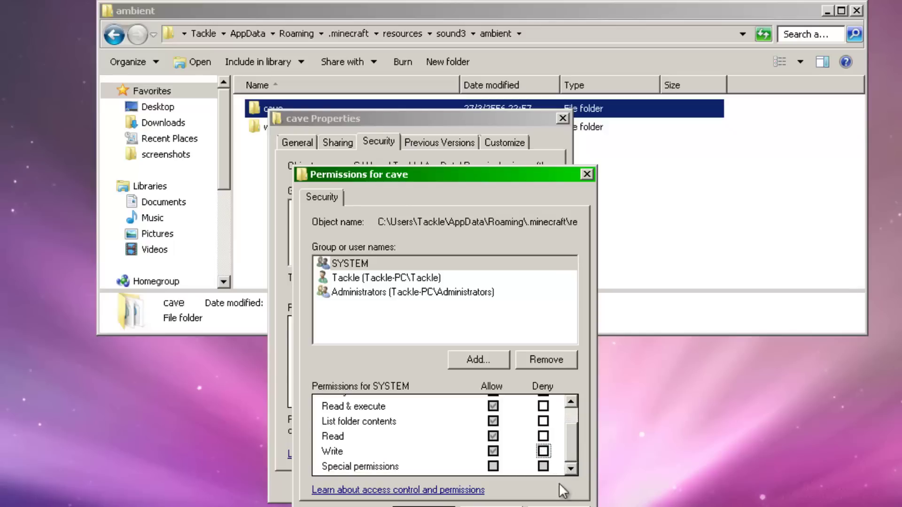
key(shift+Tab)
key(shift+Tab)
key(shift+Tab)
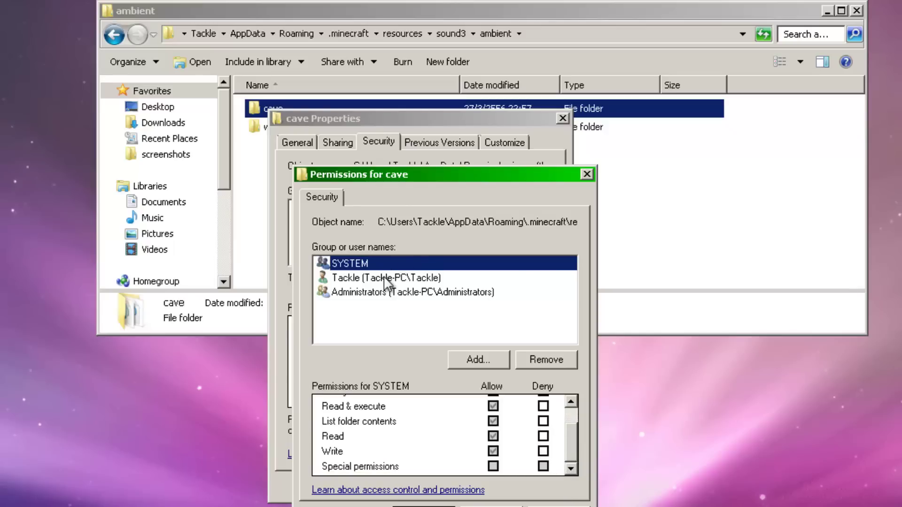
Step: Deny Write on the cave folder for the signed-in user's account, accept the deny entry and close the permissions and properties dialogs
drag(577, 448, 566, 391)
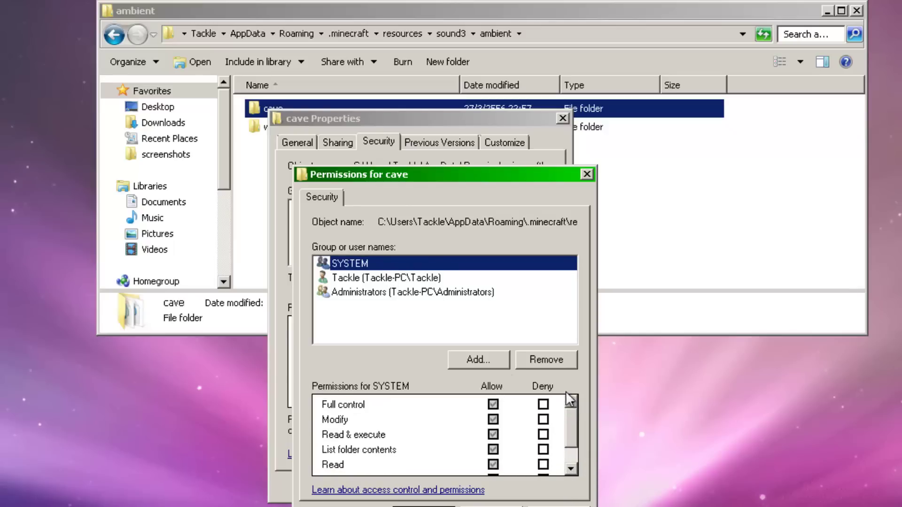
drag(564, 426, 567, 399)
click(402, 278)
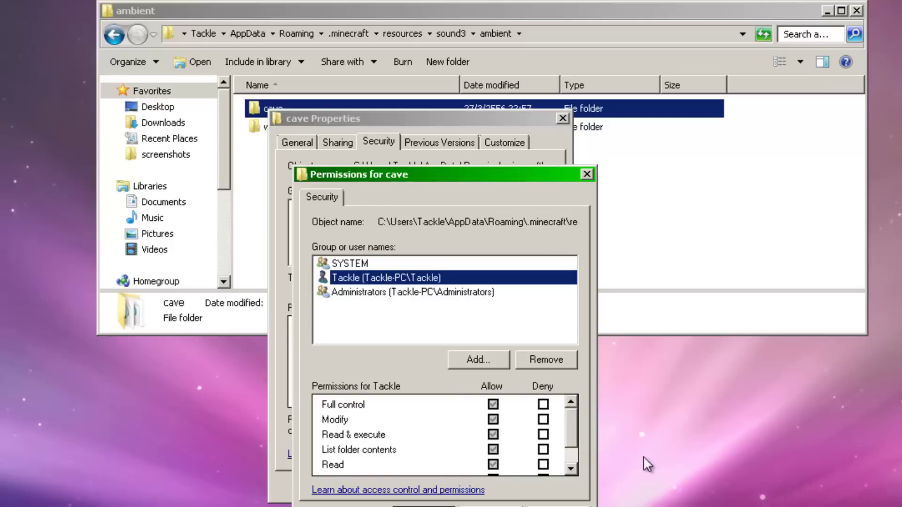
mouse_move(575, 425)
mouse_down()
mouse_move(573, 452)
mouse_move(564, 416)
mouse_up()
click(573, 454)
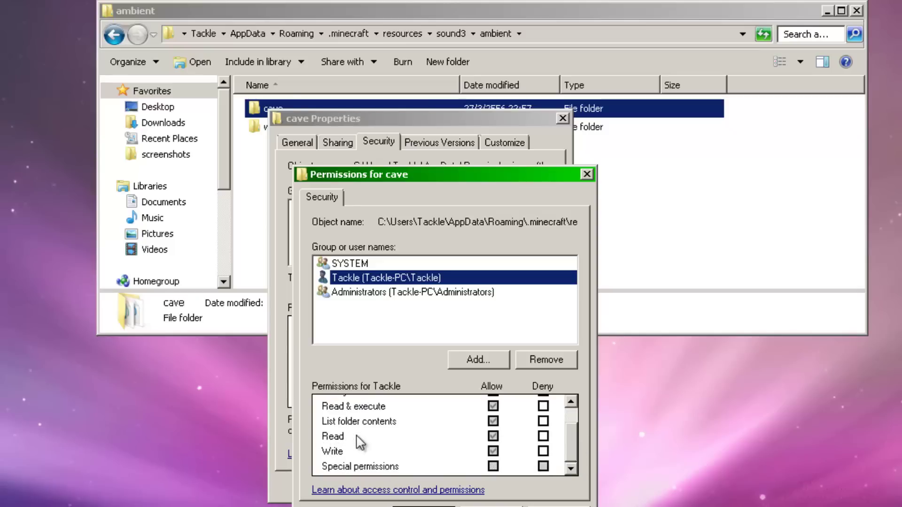
scroll(574, 447, up, 1)
scroll(569, 453, down, 1)
click(543, 451)
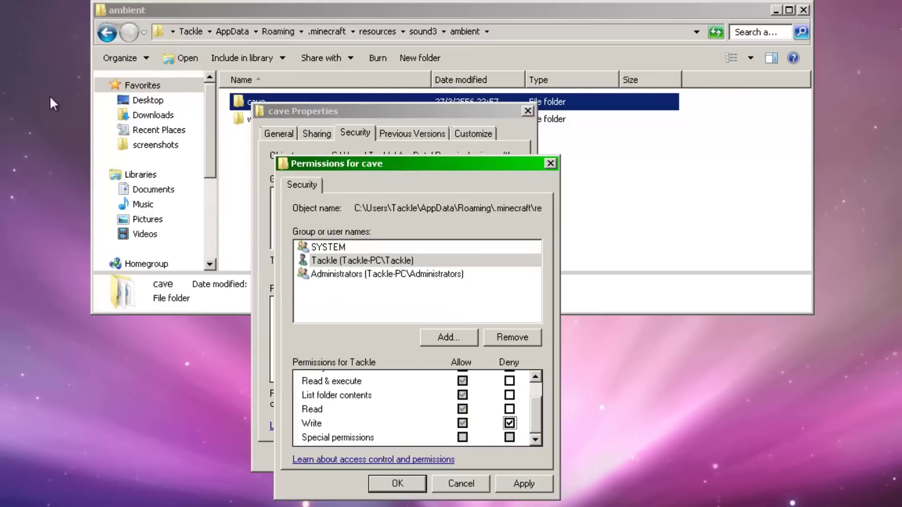
click(510, 488)
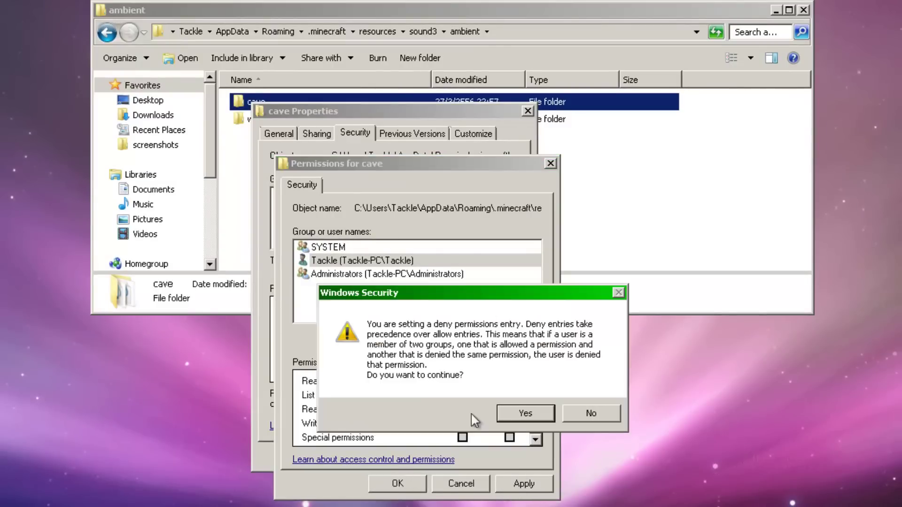
click(523, 417)
click(422, 482)
click(381, 454)
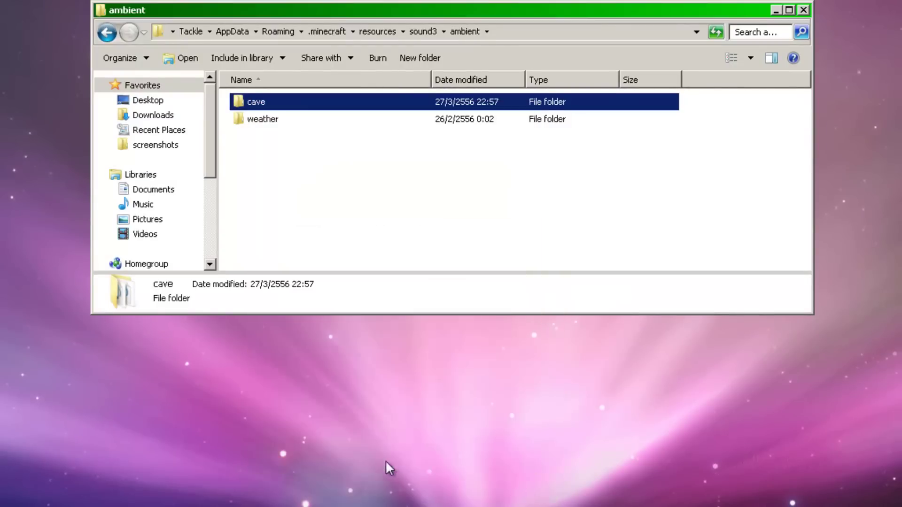
Step: Reopen the cave folder and test its write protection by trying to put MinecraftSP.jar and the Remove_cave_sound archive from the desktop into it
double_click(253, 104)
click(253, 111)
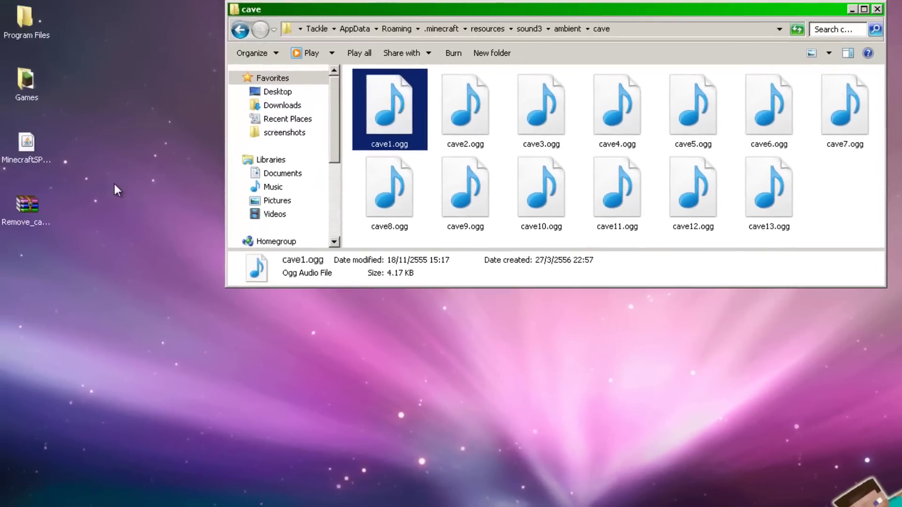
drag(27, 144, 75, 145)
drag(839, 207, 839, 209)
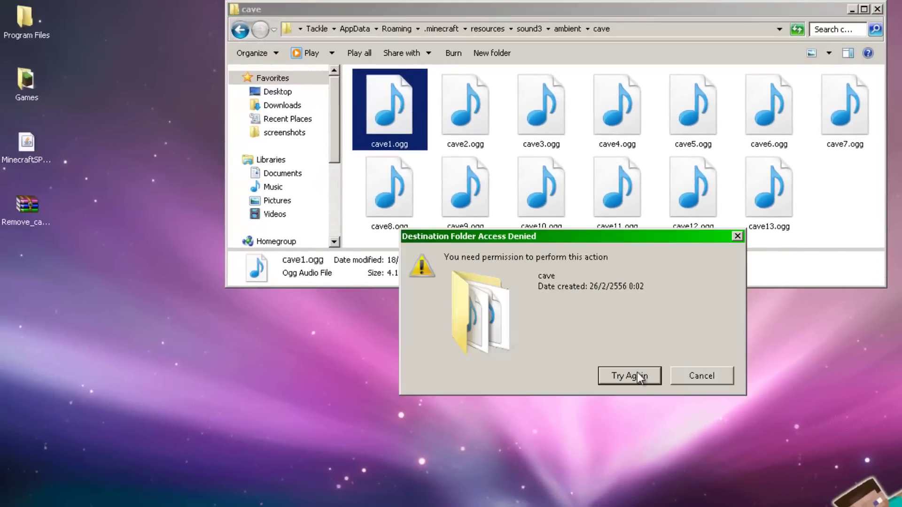
click(711, 371)
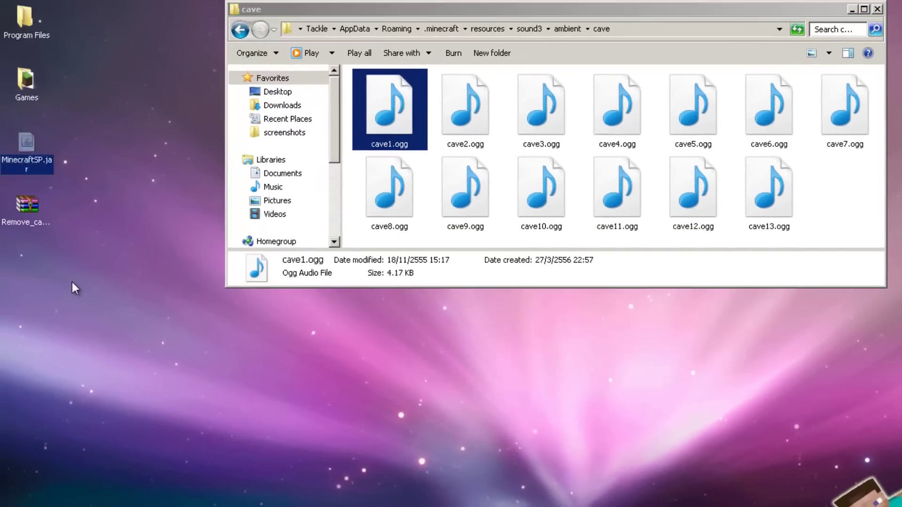
drag(27, 206, 798, 212)
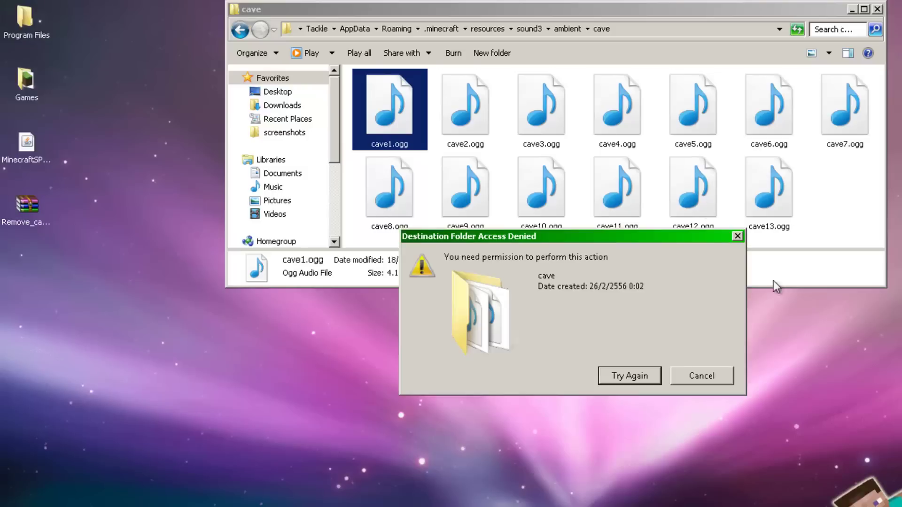
click(703, 380)
drag(28, 207, 857, 209)
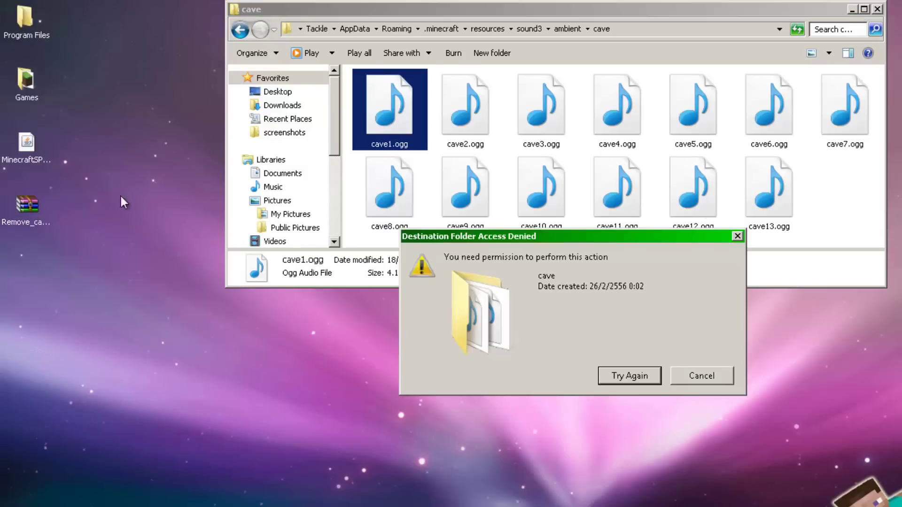
click(723, 380)
click(28, 163)
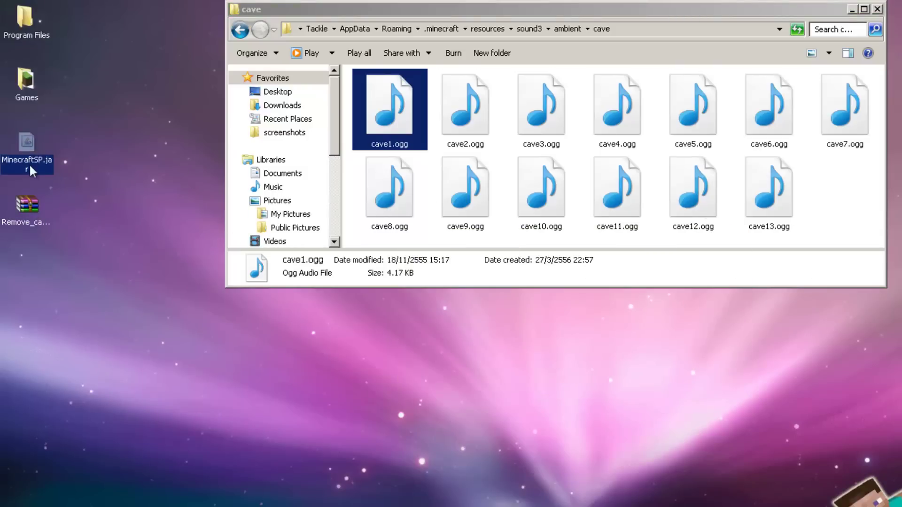
Step: Open the desktop's Games folder, try to put Minecraft.exe into the cave folder, and close the Games folder
double_click(25, 89)
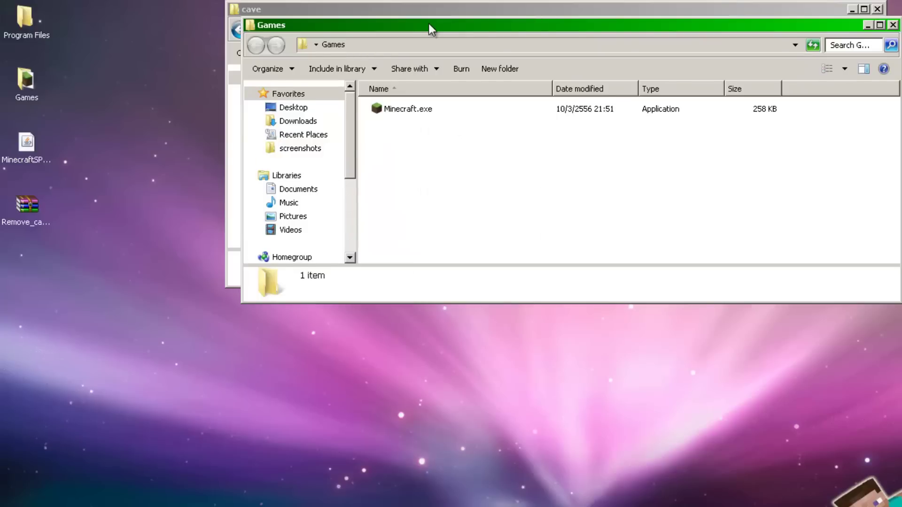
drag(428, 26, 763, 196)
drag(731, 277, 839, 170)
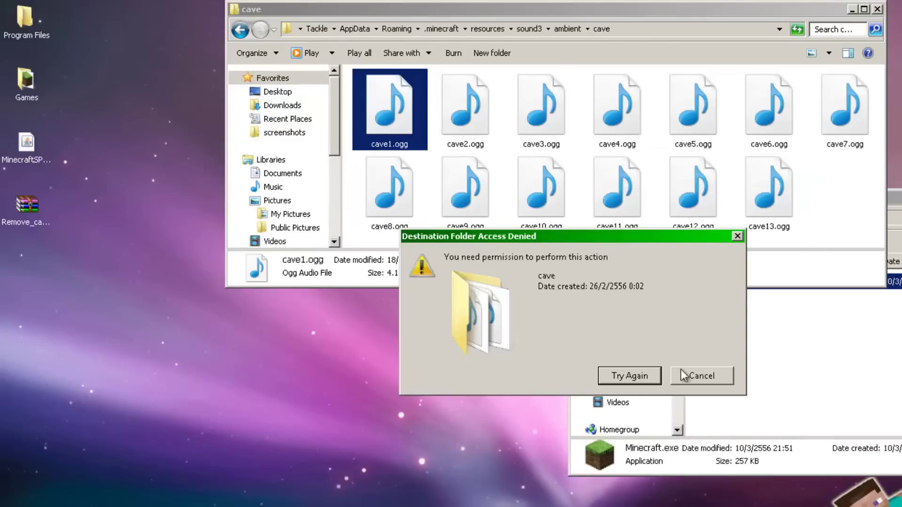
click(702, 376)
click(894, 197)
drag(894, 197, 423, 309)
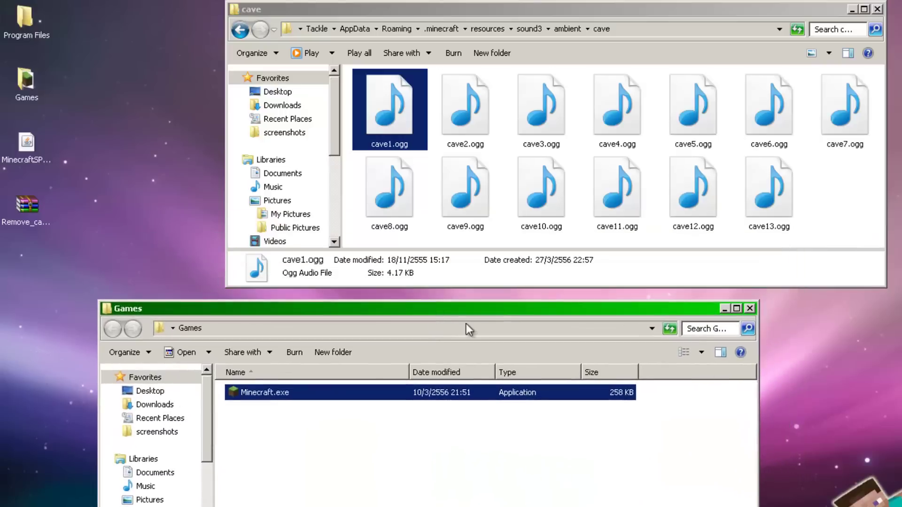
click(641, 431)
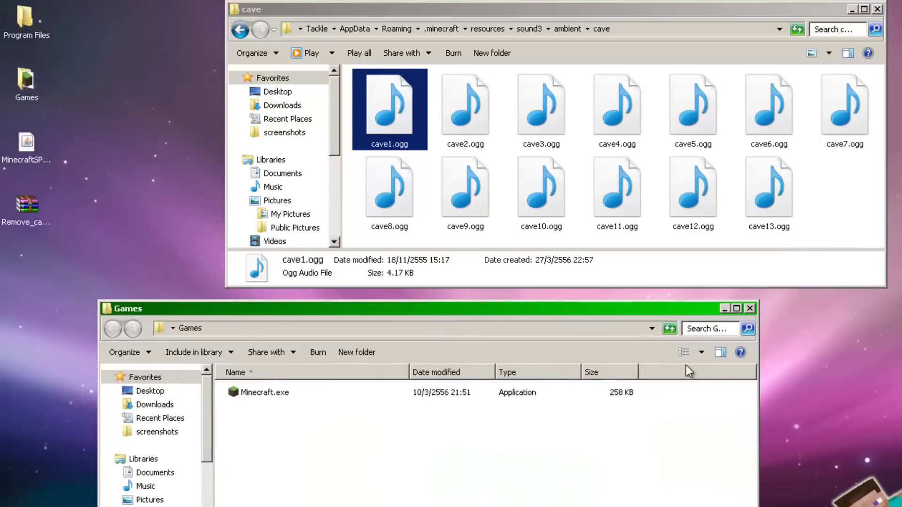
click(751, 308)
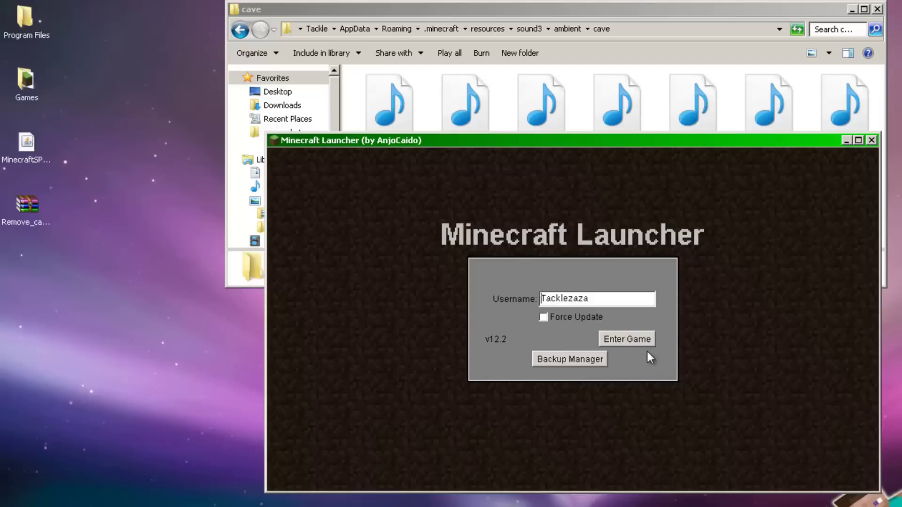
Step: Launch Minecraft and let it load to the main menu
click(648, 341)
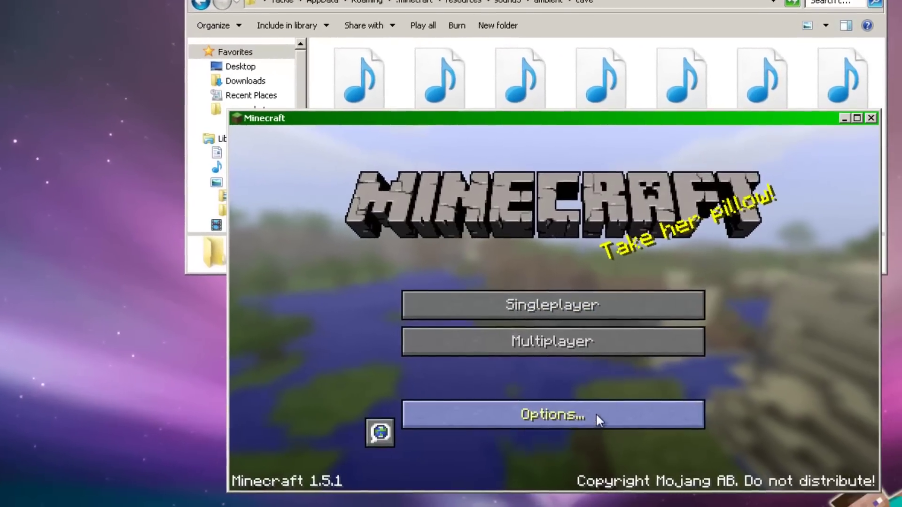
click(596, 413)
drag(716, 183, 797, 179)
click(599, 460)
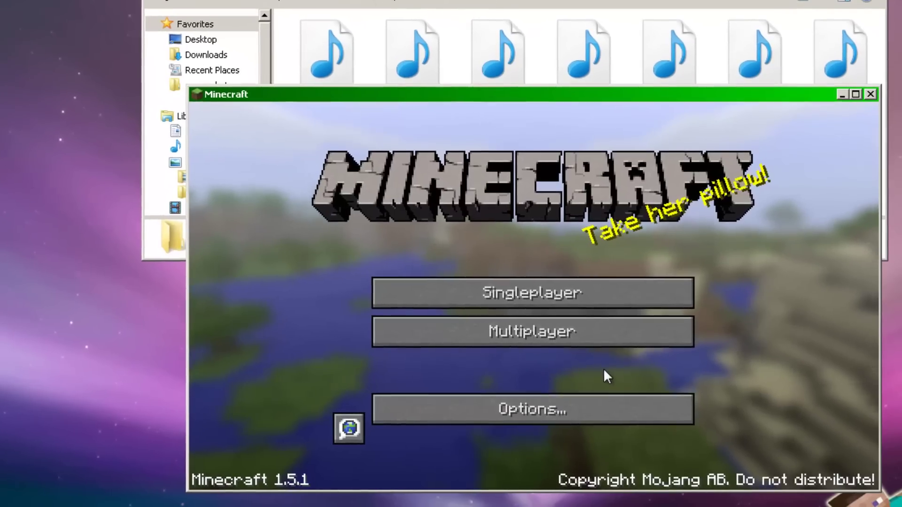
click(596, 422)
click(566, 452)
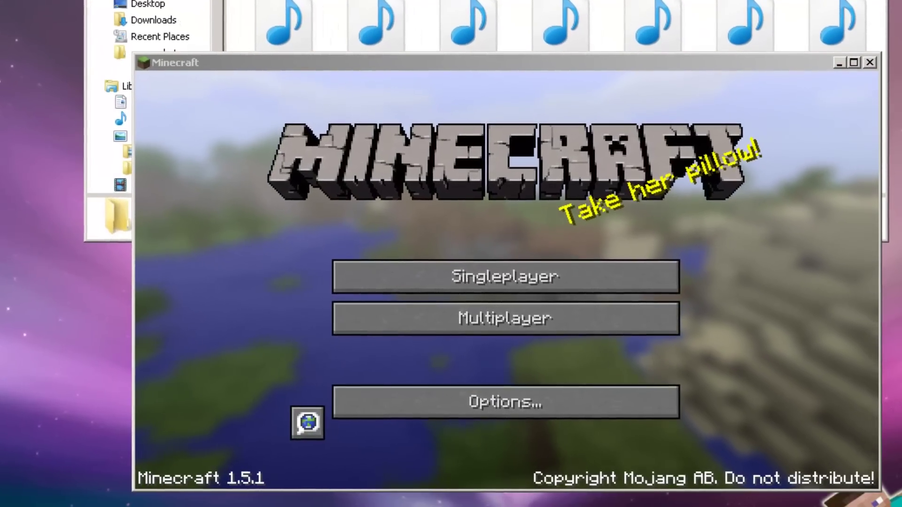
Step: Open and leave Minecraft's options screen several times to test the interface sounds
click(490, 400)
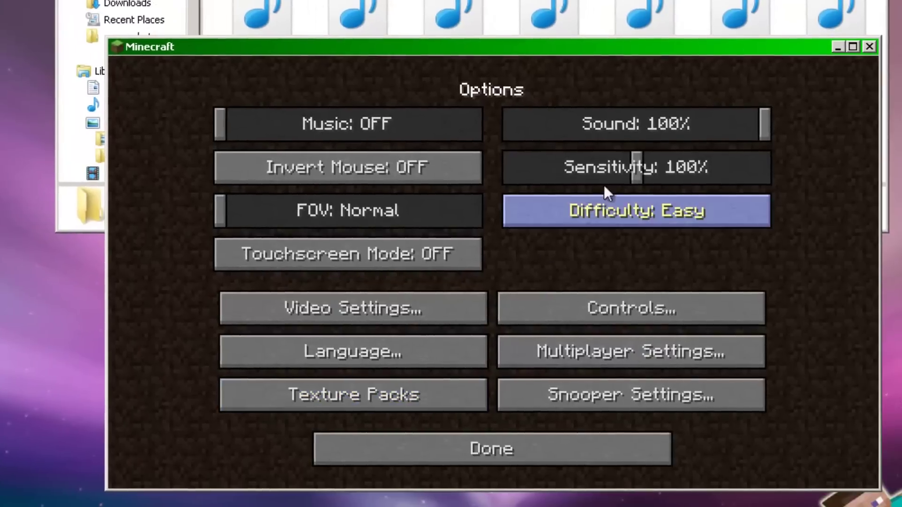
click(569, 460)
click(536, 397)
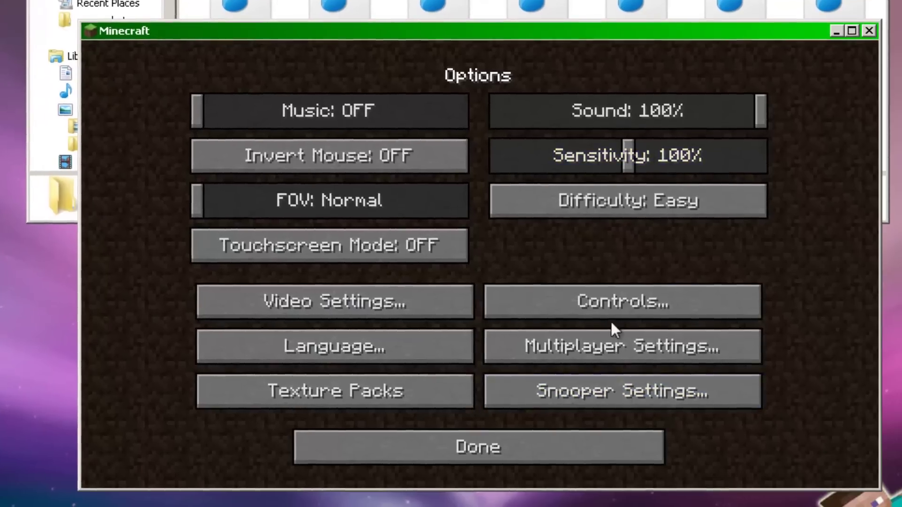
click(568, 463)
click(580, 396)
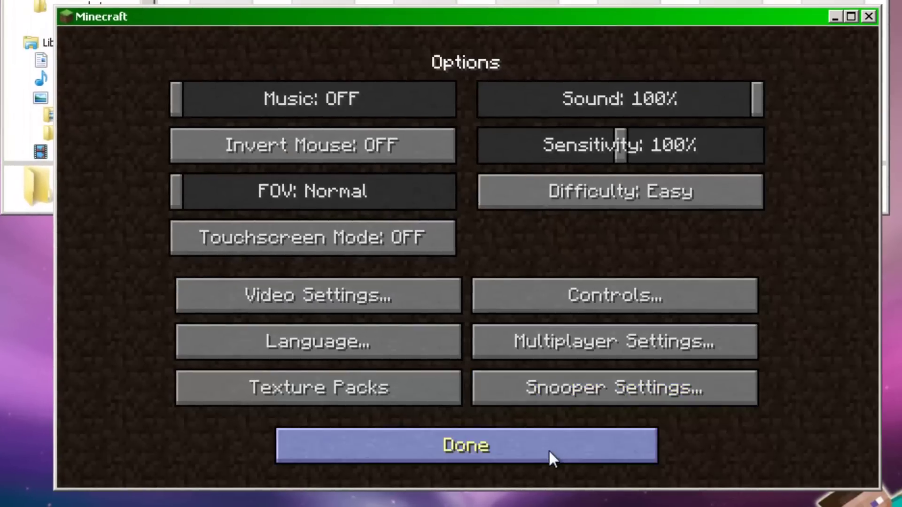
click(550, 459)
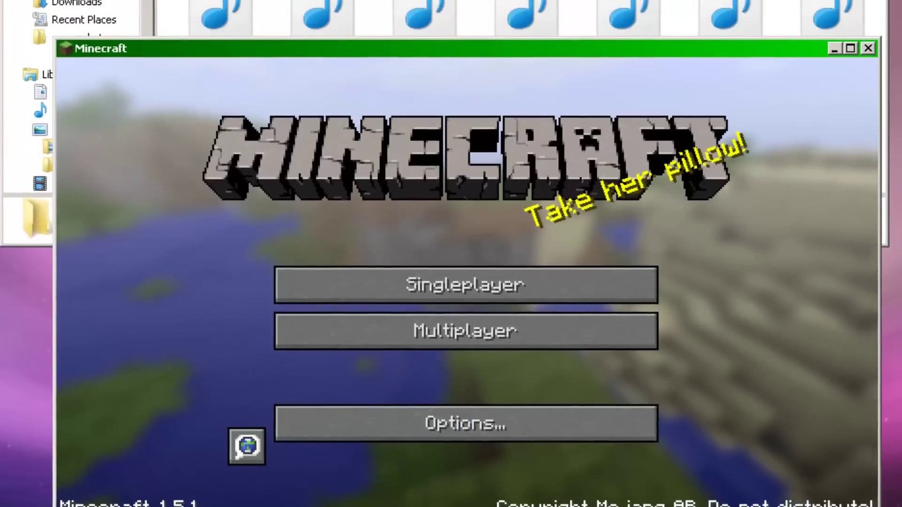
Step: Return to the cave folder and examine the size and modification date of the individual cave .ogg files
click(341, 2)
click(212, 31)
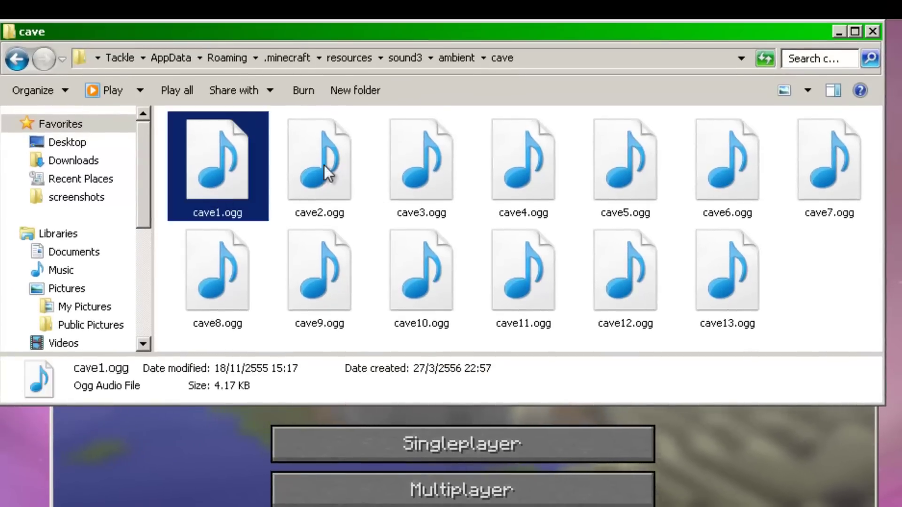
click(349, 273)
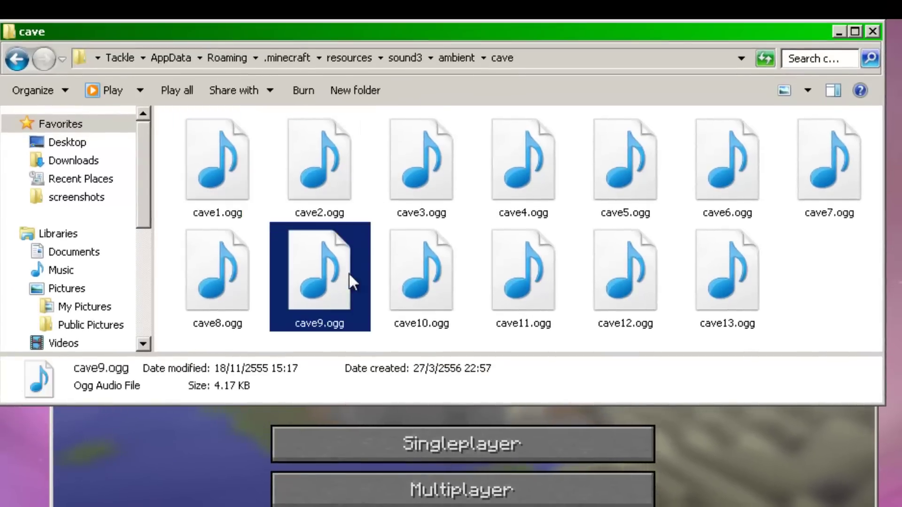
click(808, 274)
click(603, 281)
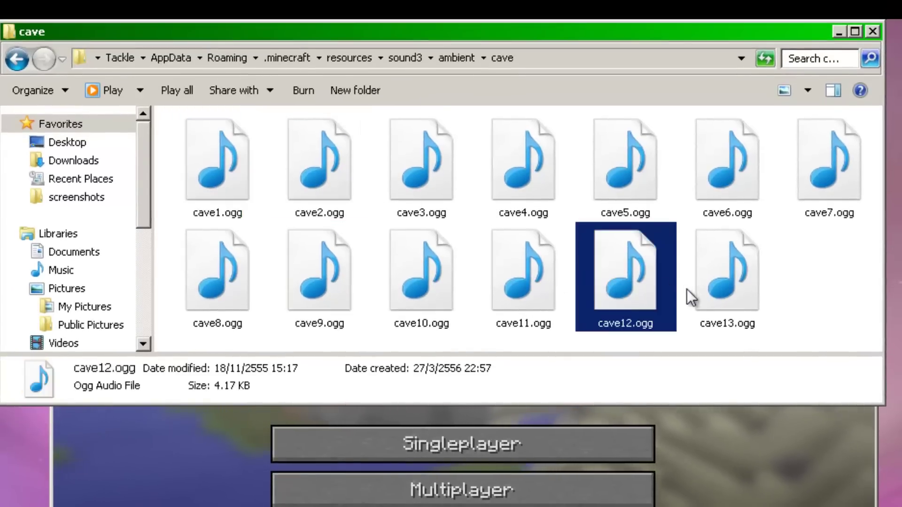
click(721, 283)
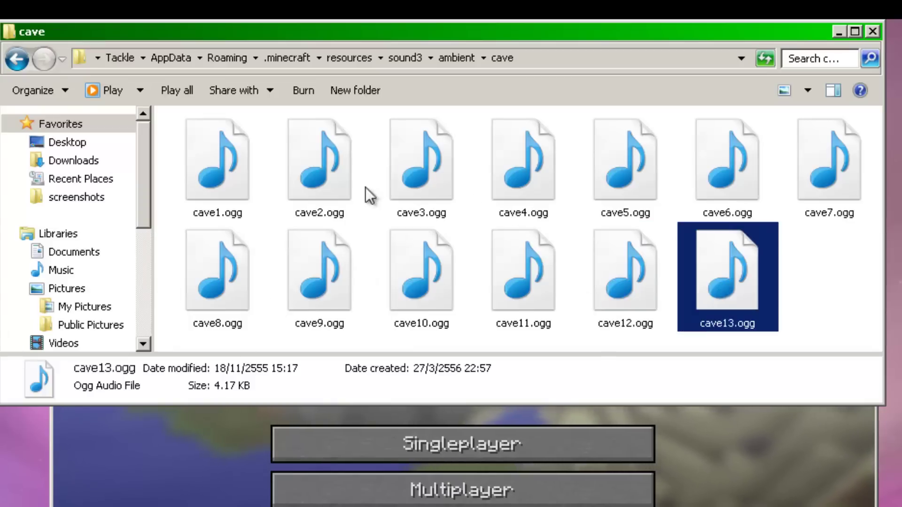
key(Left)
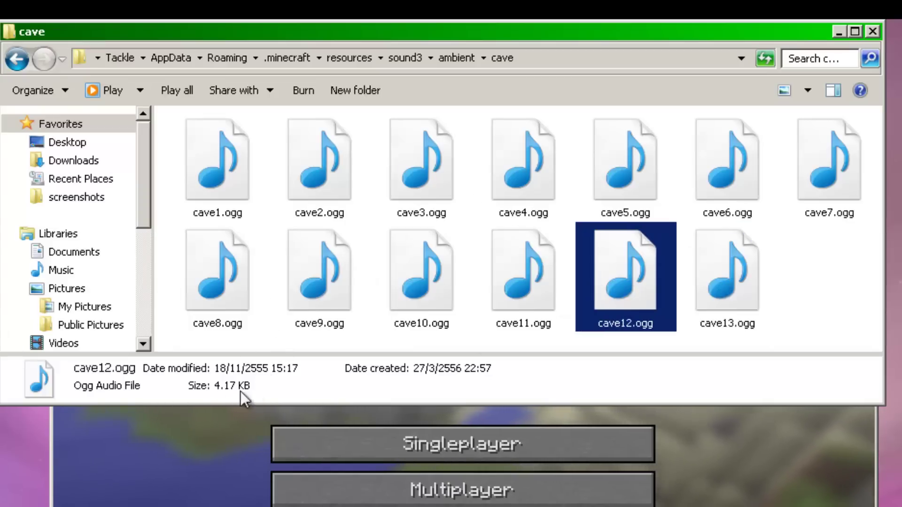
key(Left)
key(Left)
key(Left)
key(Left)
key(Left)
key(Left)
key(Left)
key(Left)
key(Left)
key(Left)
key(Left)
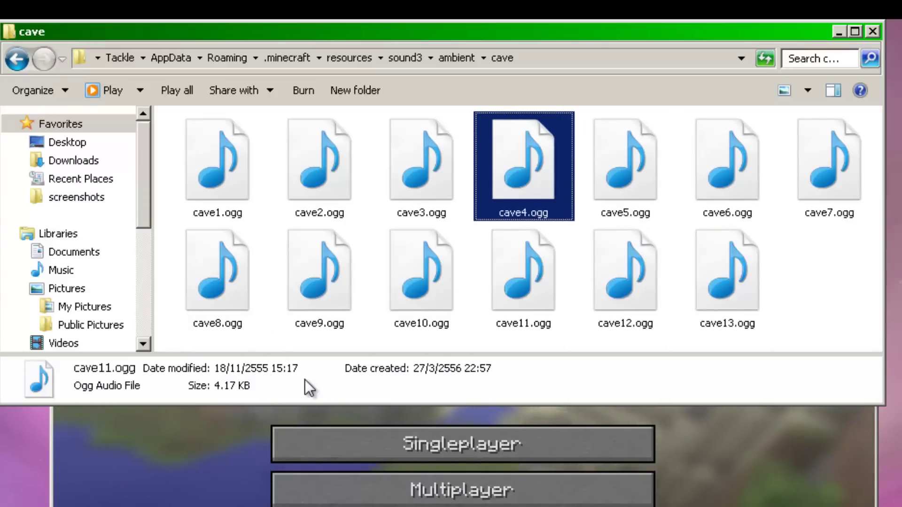
key(Right)
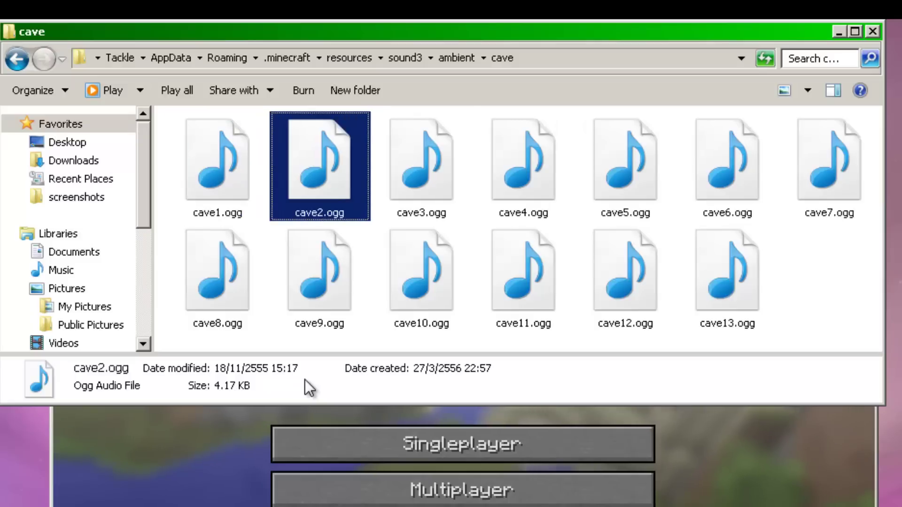
key(Right)
key(Down)
key(Right)
key(Right)
key(Right)
key(Left)
key(Left)
key(Left)
key(Left)
key(Left)
key(Left)
key(Left)
key(Left)
key(Left)
key(Left)
key(Left)
key(Left)
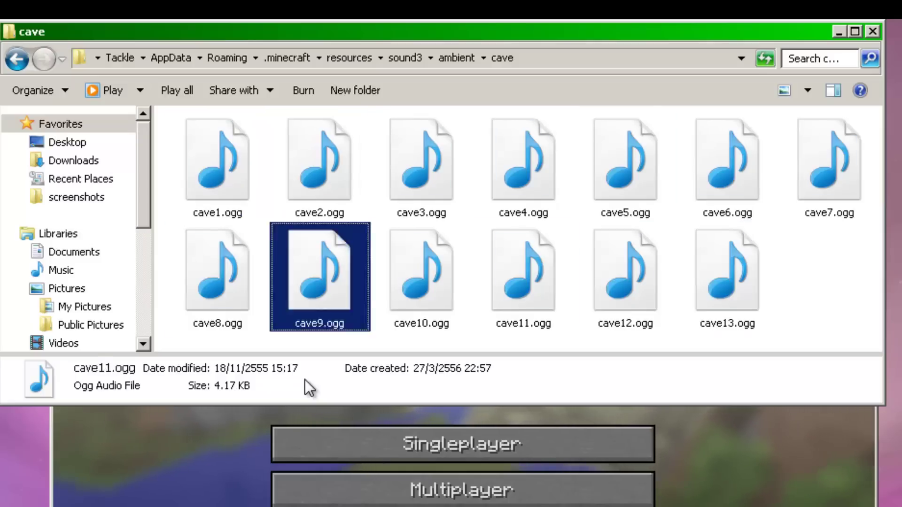
Step: Switch back to Minecraft and test the menu sounds again by entering and leaving the options screen
click(217, 499)
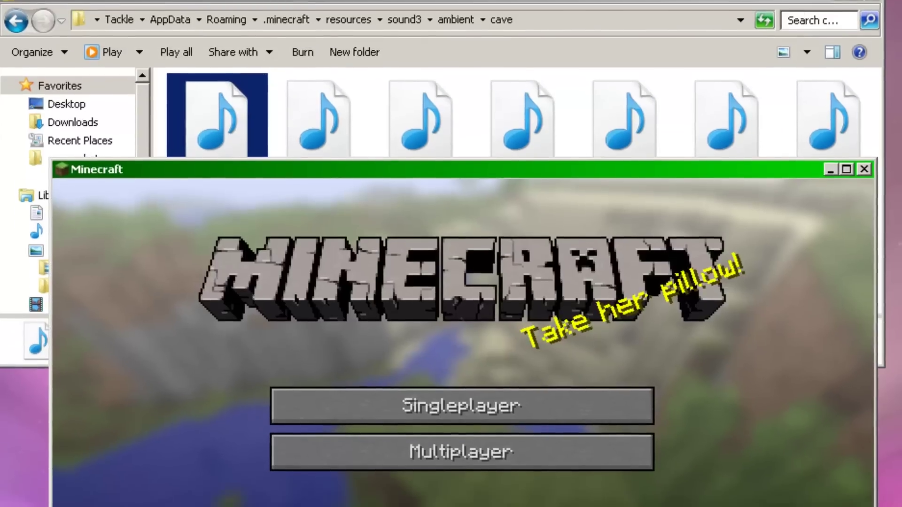
click(522, 441)
click(519, 443)
click(513, 393)
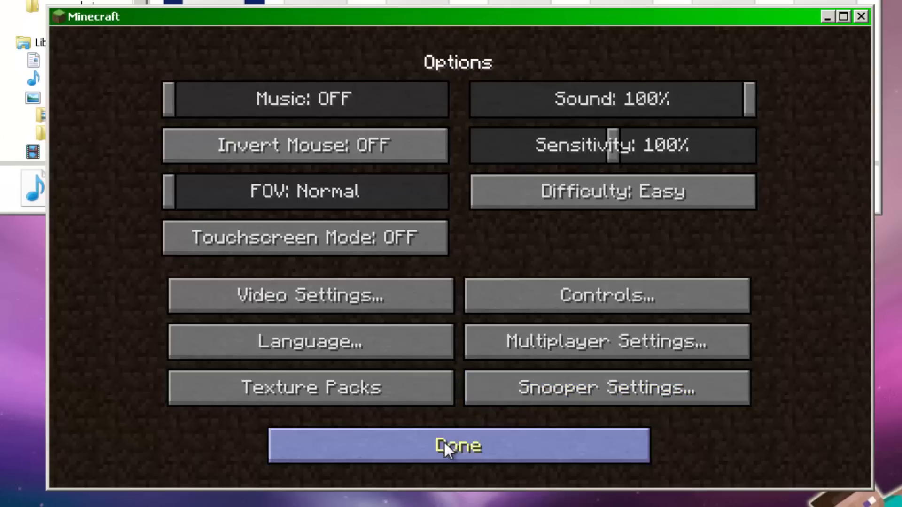
click(444, 443)
click(470, 391)
click(458, 439)
Step: Load the single-player world New World and set off a TNT block on the mountain with Flint and Steel
click(496, 262)
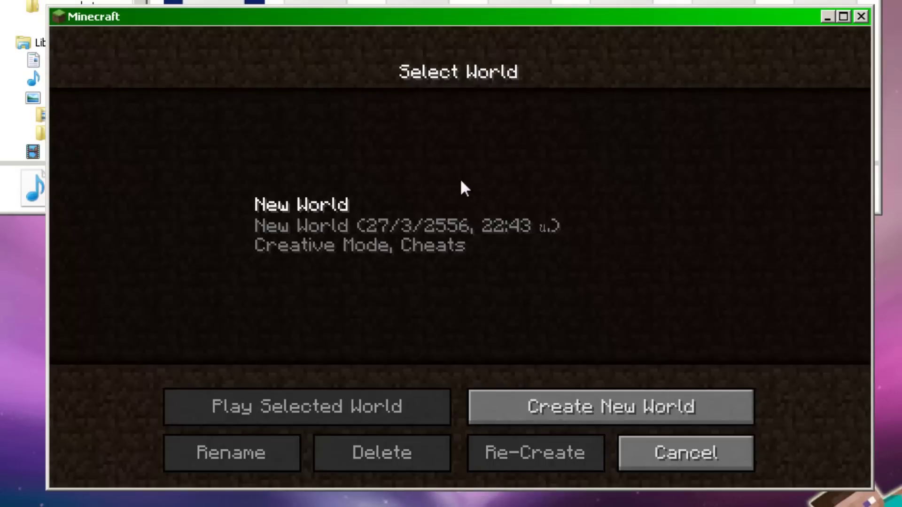
double_click(380, 258)
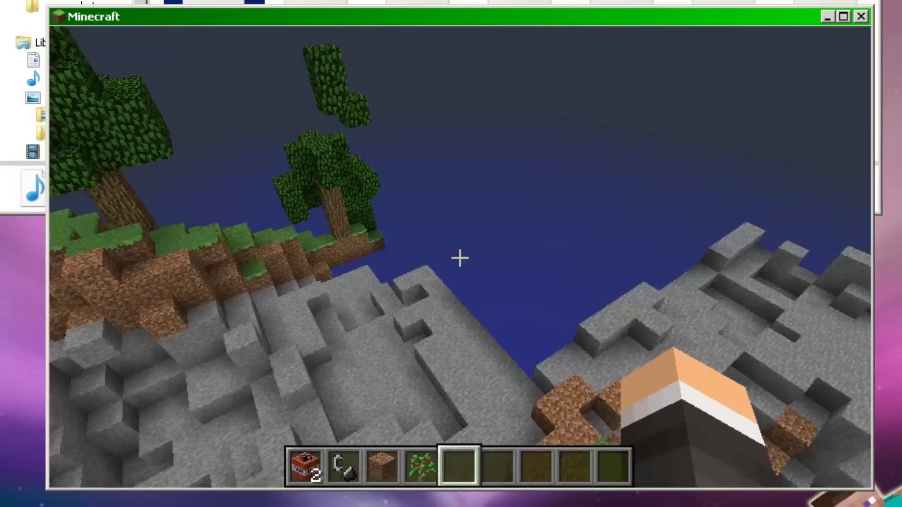
key(1)
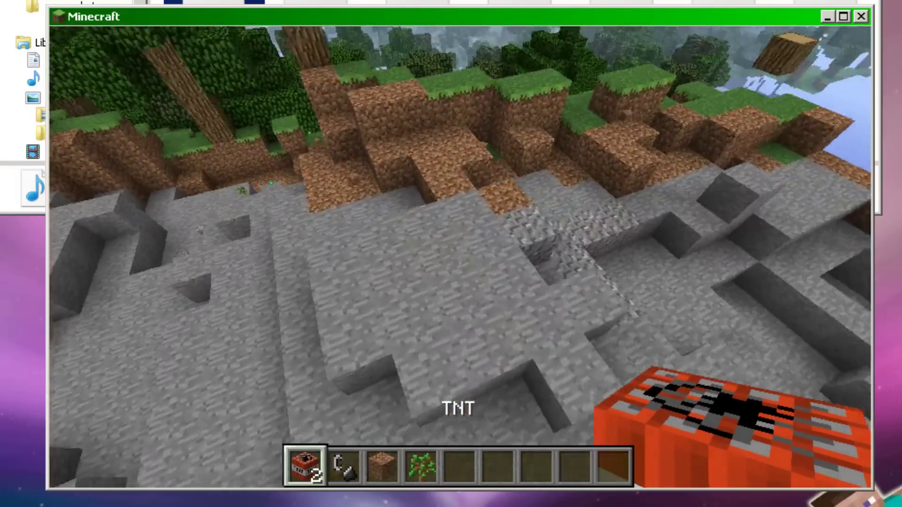
right_click(461, 258)
key(2)
right_click(460, 257)
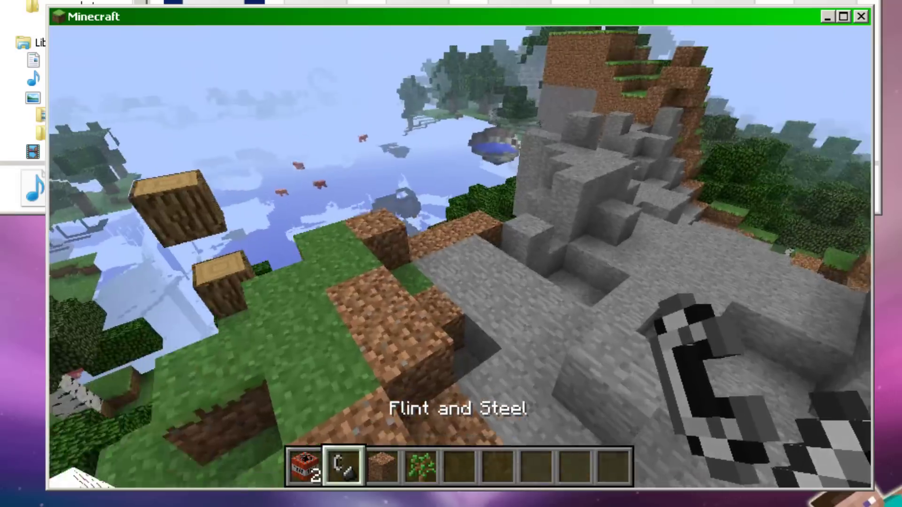
key(1)
key(2)
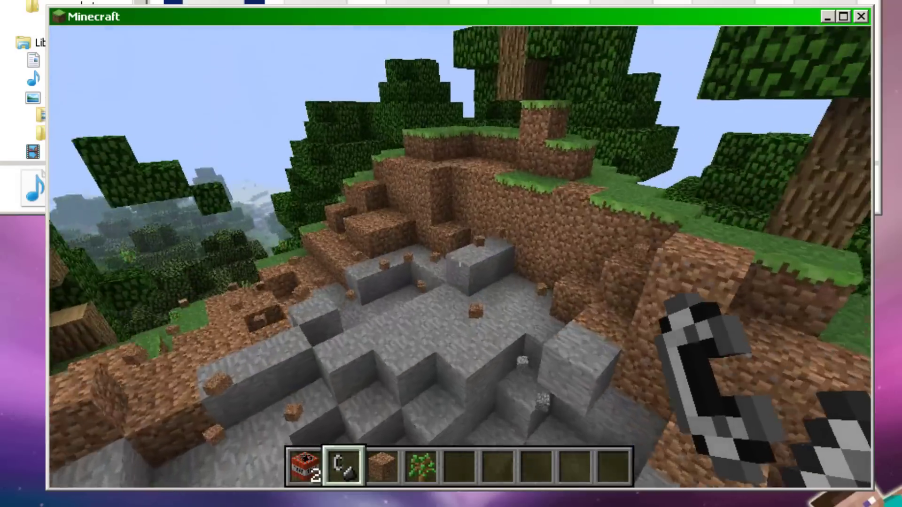
Step: Place a TNT block beside the dirt slope of the crater and ignite it with Flint and Steel
key(1)
right_click(459, 258)
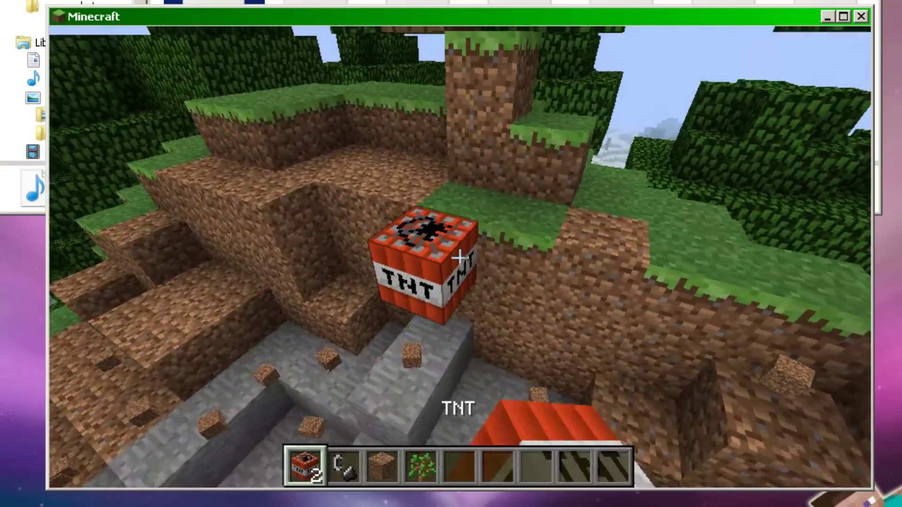
key(1)
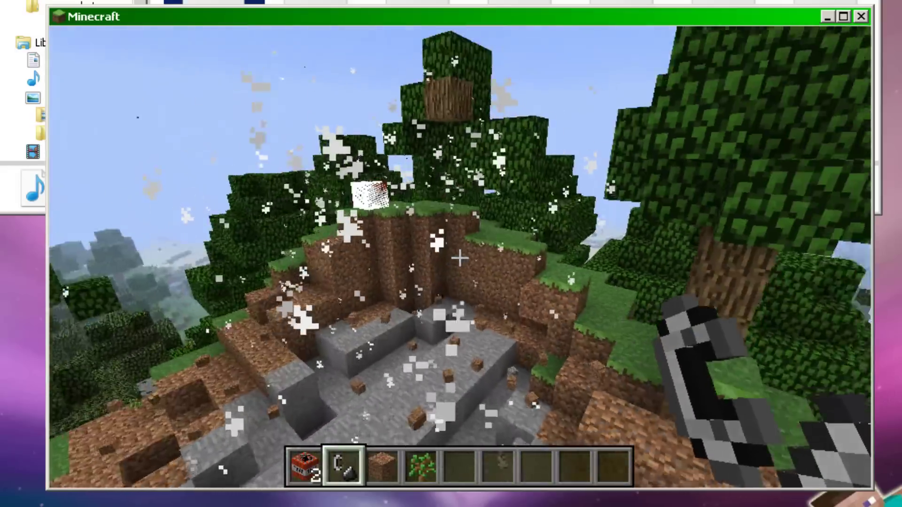
Step: Fly up to a treetop, place a TNT block on its leaves and light it with Flint and Steel
key(w)
key(space)
key(1)
right_click(460, 258)
key(2)
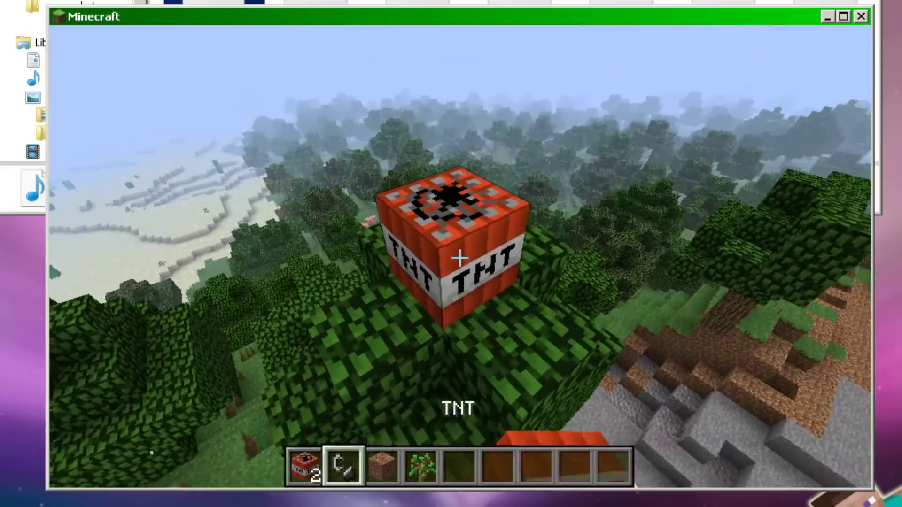
right_click(460, 257)
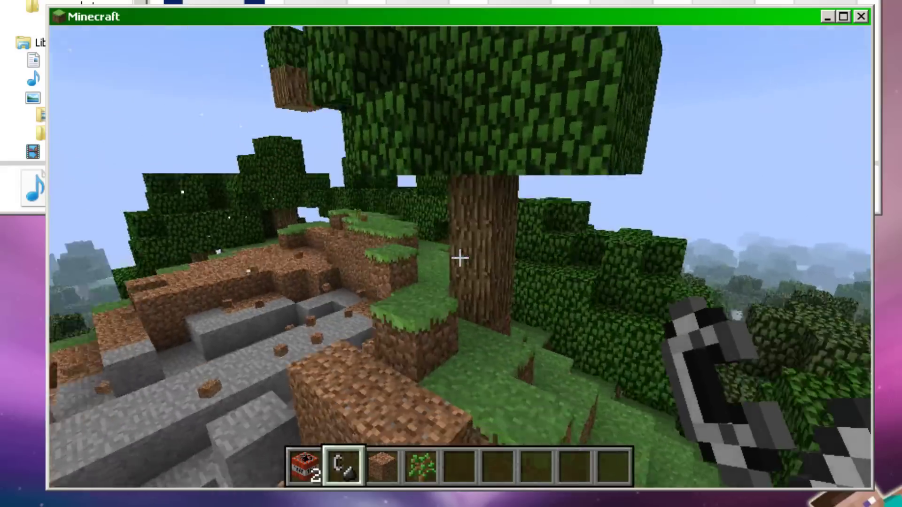
Step: Put another TNT block on the damaged tree's leaves, ignite it with Flint and Steel and back away from the blast
key(w)
click(459, 258)
click(460, 258)
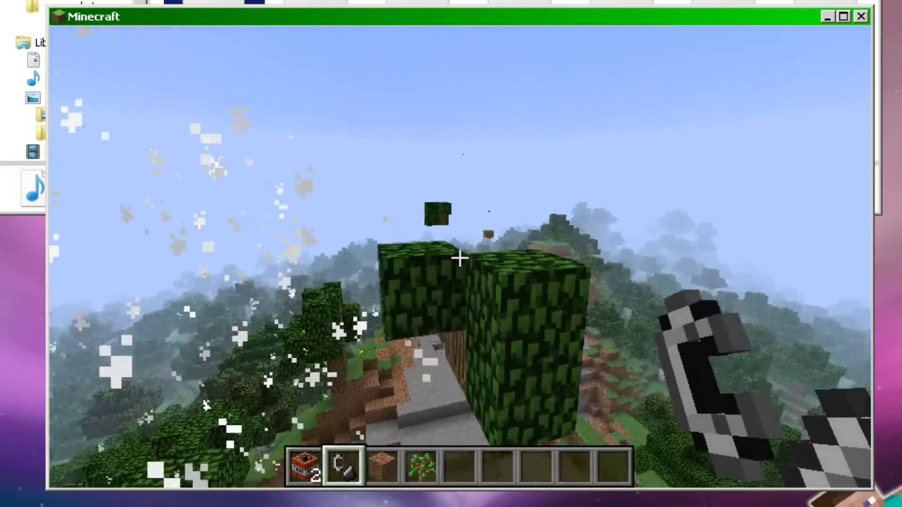
scroll(459, 258, up, 1)
right_click(460, 258)
scroll(460, 258, down, 1)
right_click(459, 258)
key(s)
key(shift)
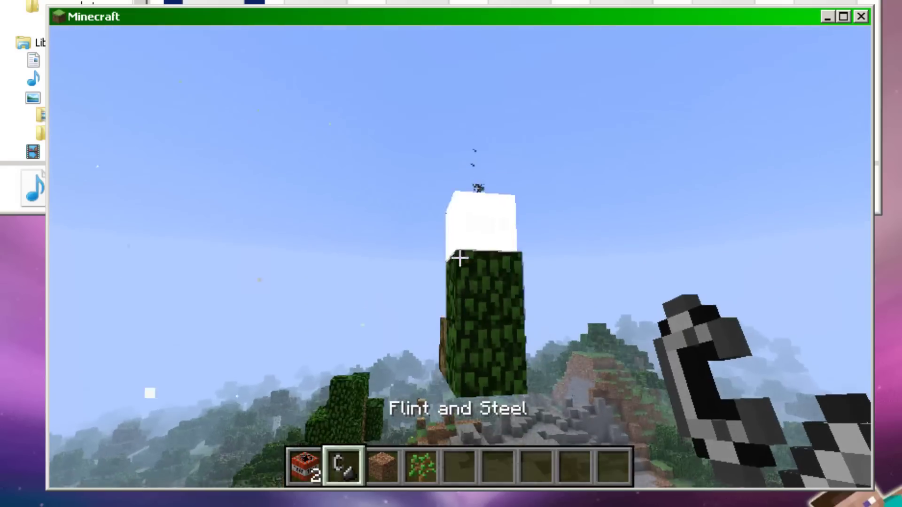
key(s)
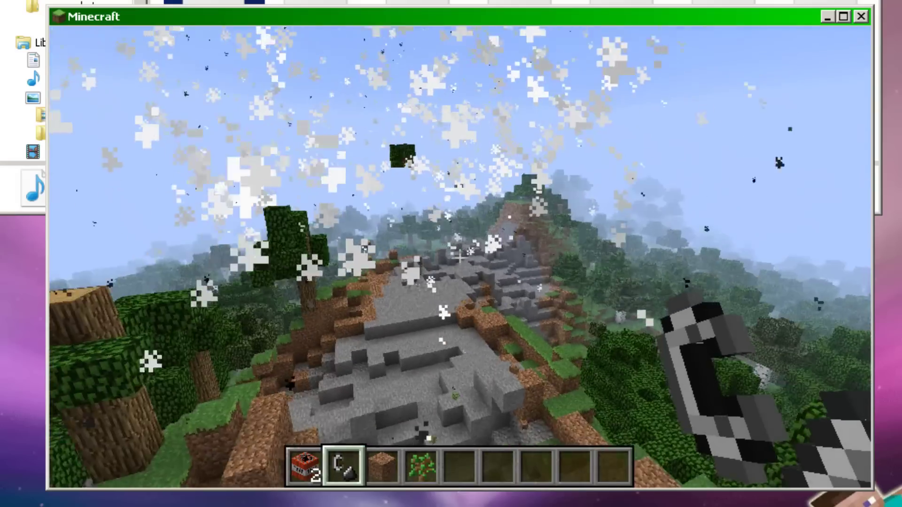
Step: Search the creative inventory for "ju" and put a Jukebox in the fifth hotbar slot
key(e)
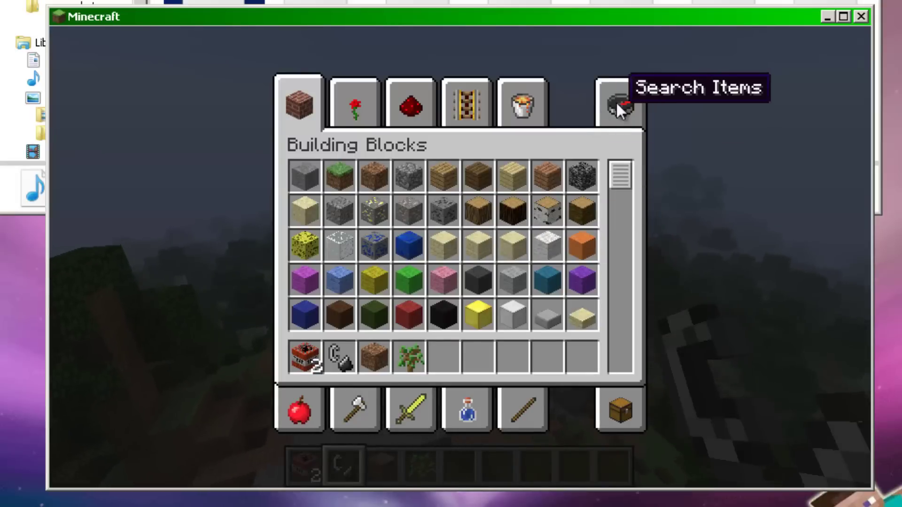
click(617, 101)
text(ju)
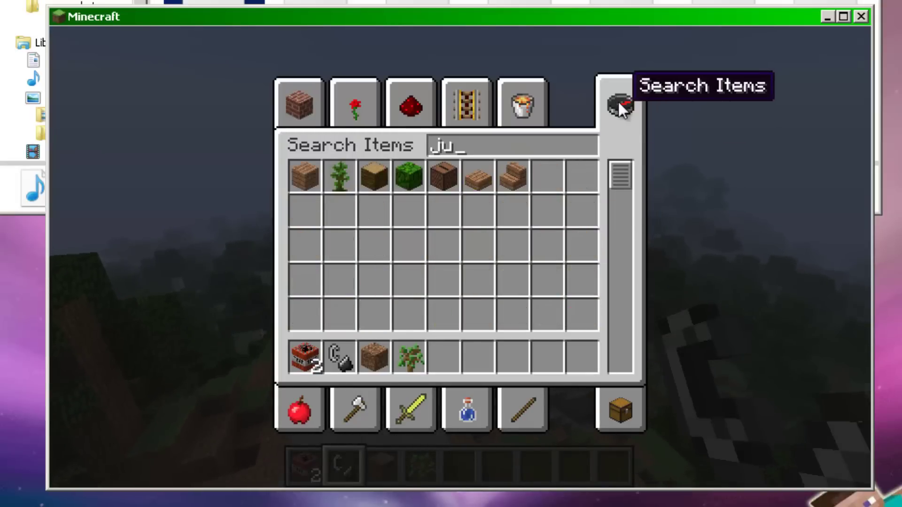
click(441, 186)
click(443, 356)
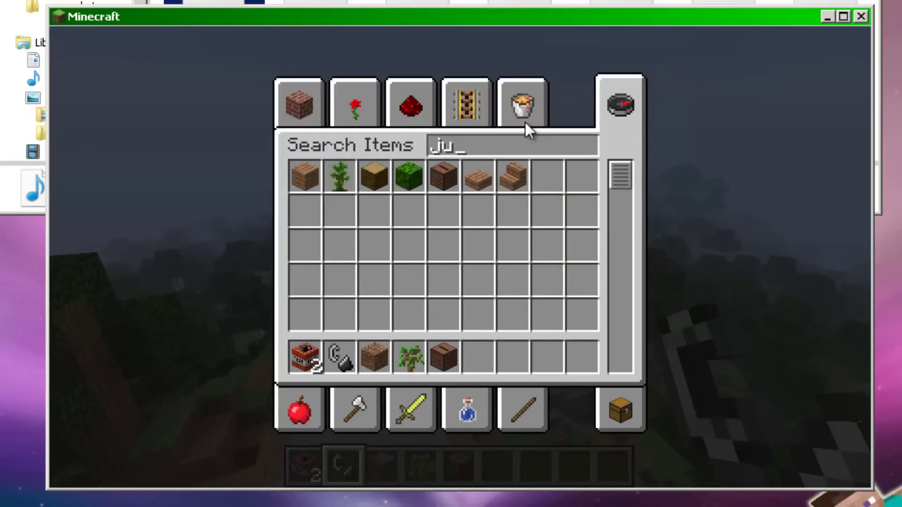
Step: Search the inventory for "di", put the Music Disc "C418 - far" in the sixth hotbar slot and close the inventory
key(BackSpace)
key(BackSpace)
text(di)
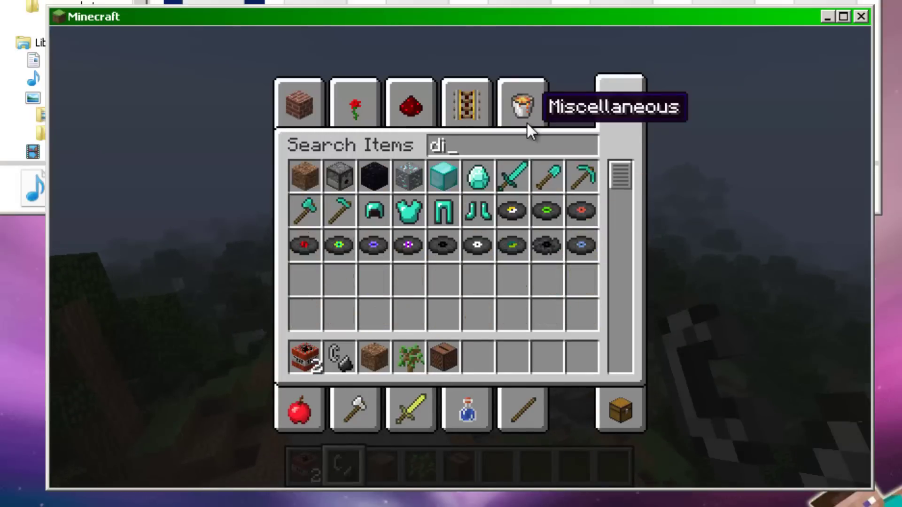
click(441, 246)
click(423, 257)
click(411, 247)
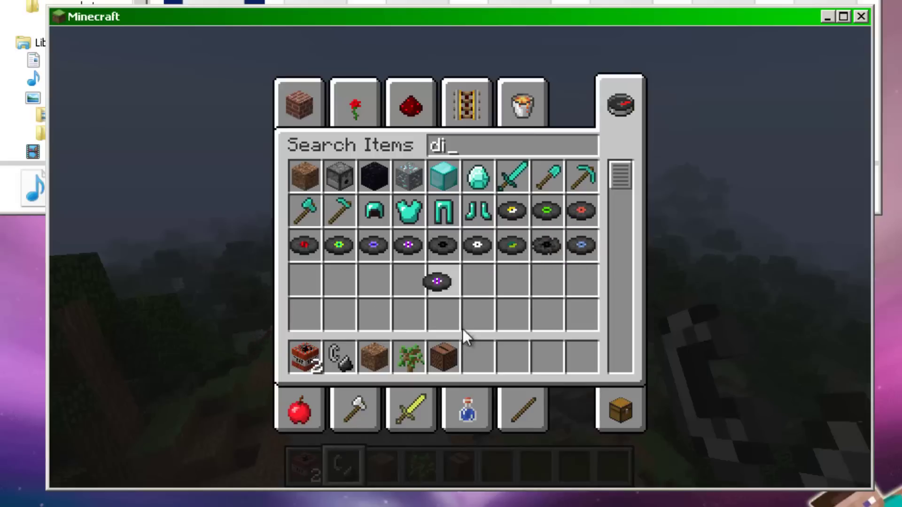
click(371, 256)
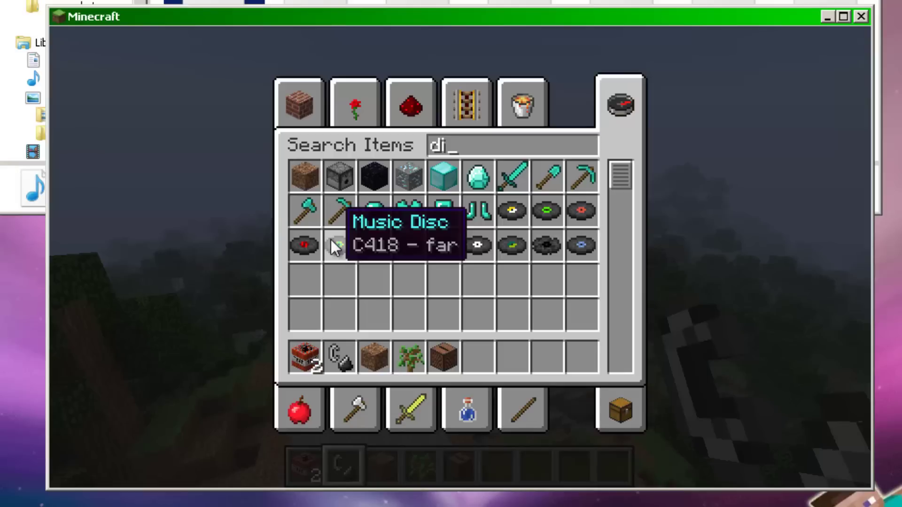
click(331, 238)
click(478, 360)
key(e)
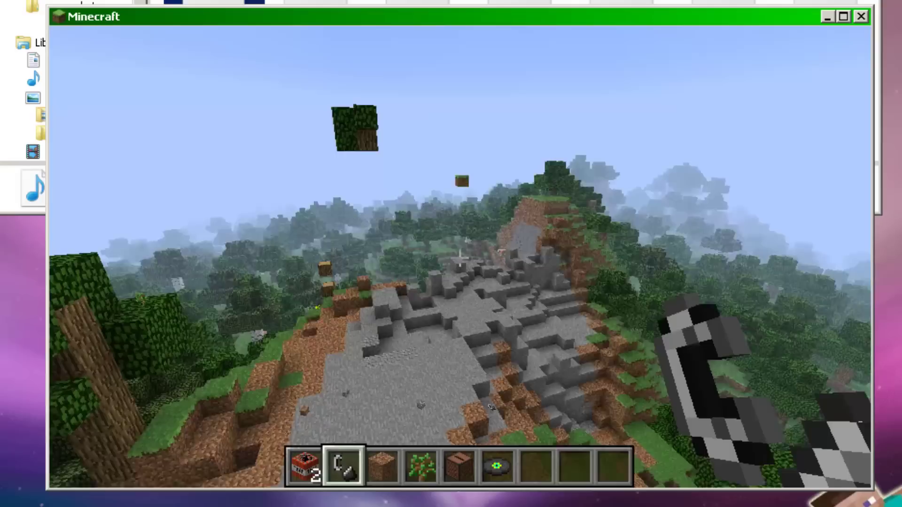
Step: Hold the Jukebox, fly over to the floating treetop and remove the leaf block on top of its trunk
key(5)
key(w)
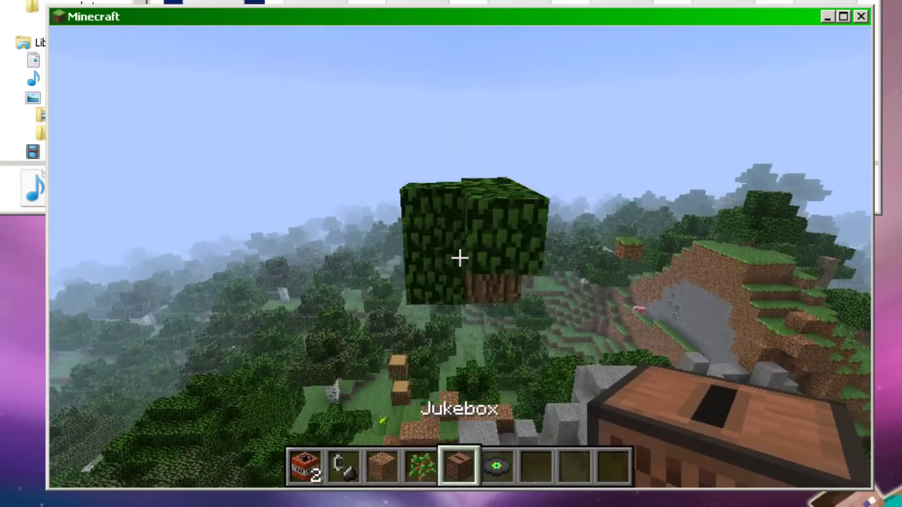
key(s)
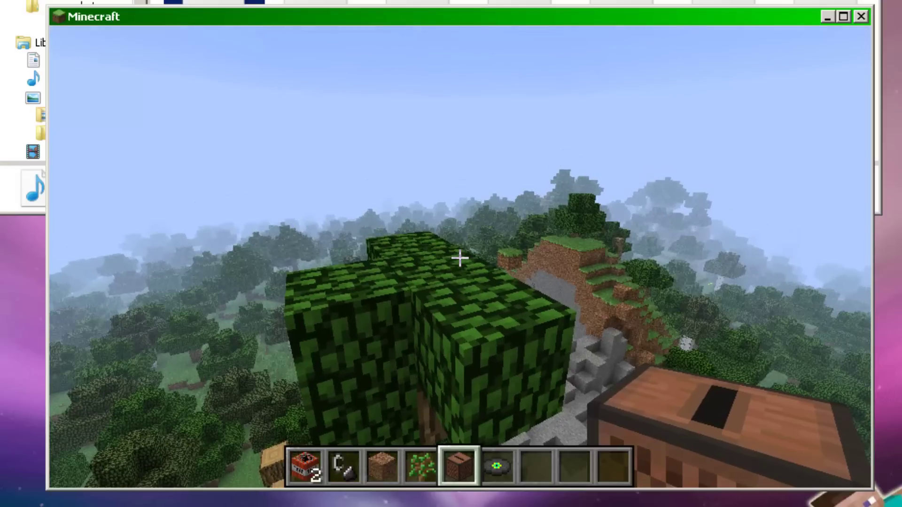
key(d)
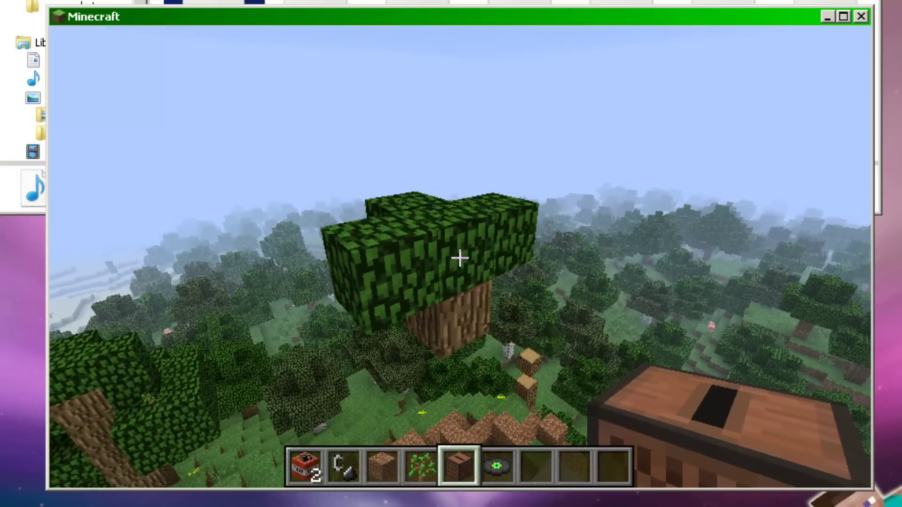
click(459, 257)
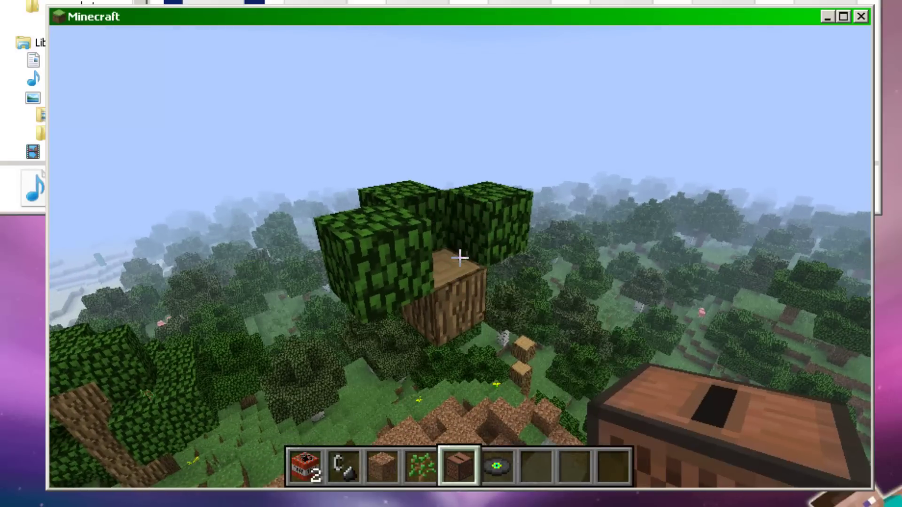
key(w)
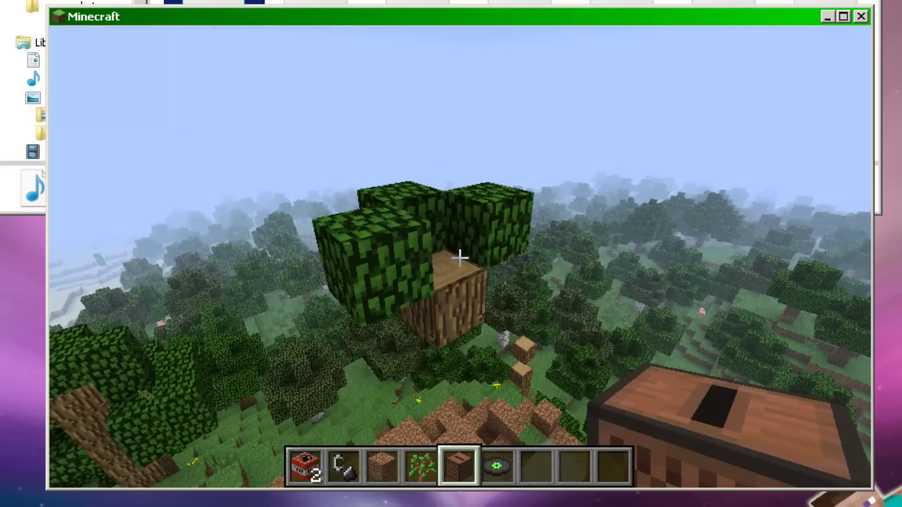